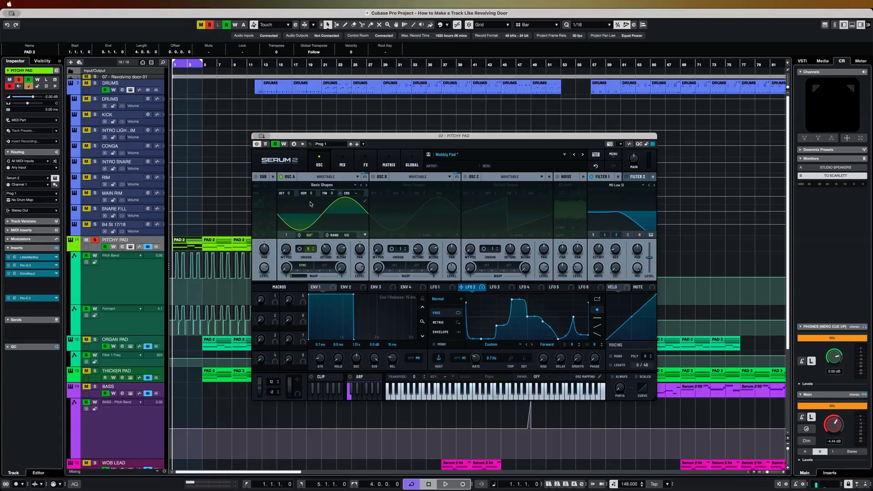
# - Play the Pitchy Pad and bypass Serum 2's Hyper/Dimension and Chorus effects
pyautogui.moveTo(400, 140); pyautogui.dragTo(386, 133)
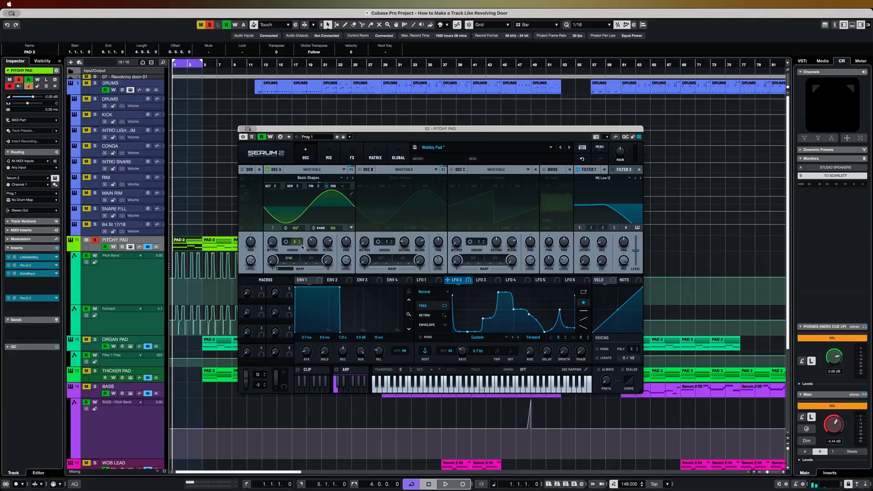
pyautogui.press('space')
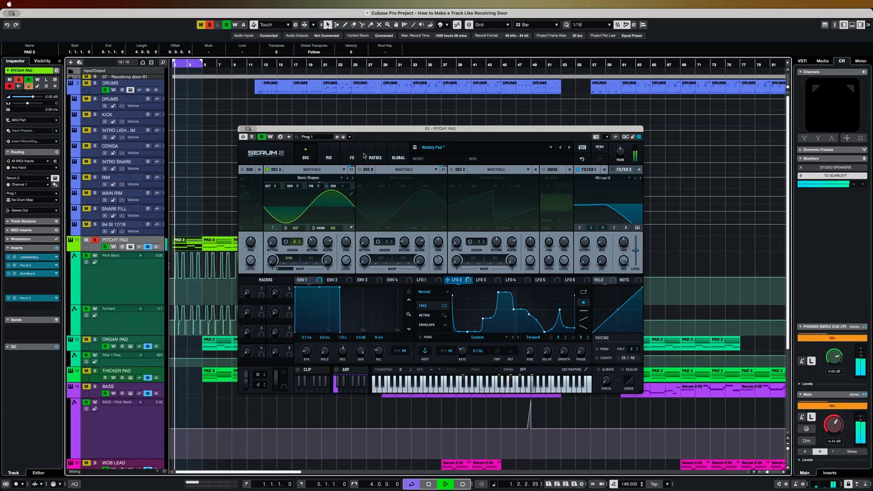
pyautogui.click(352, 158)
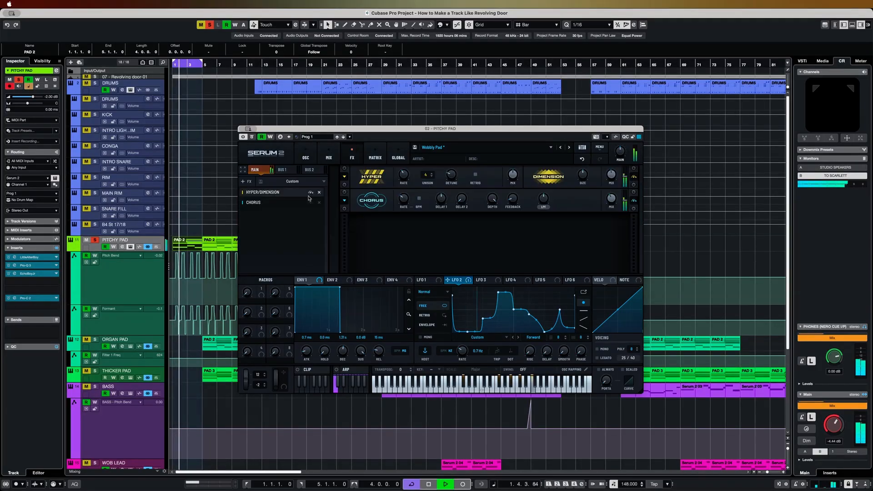
pyautogui.click(634, 177)
pyautogui.click(634, 200)
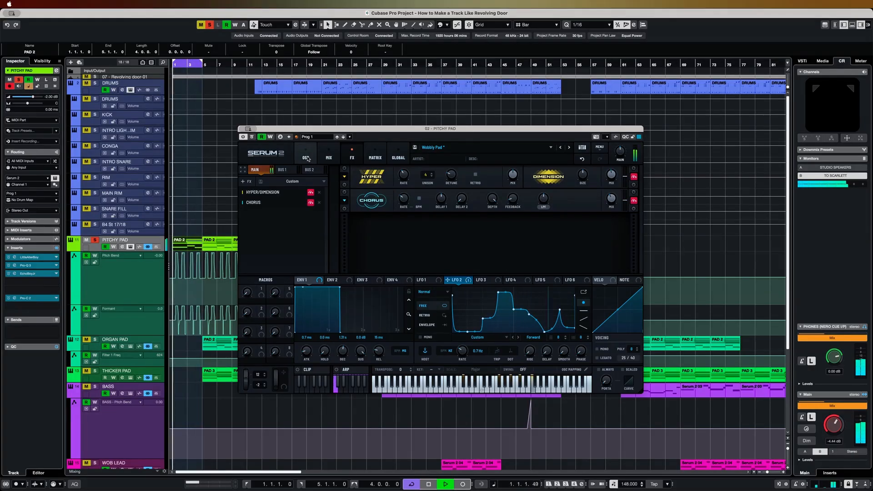
# - Deactivate the LittleAlterBoy, Pro-Q 3, EchoBoyJr and Pro-C 2 inserts on the Pitchy Pad track
pyautogui.click(8, 257)
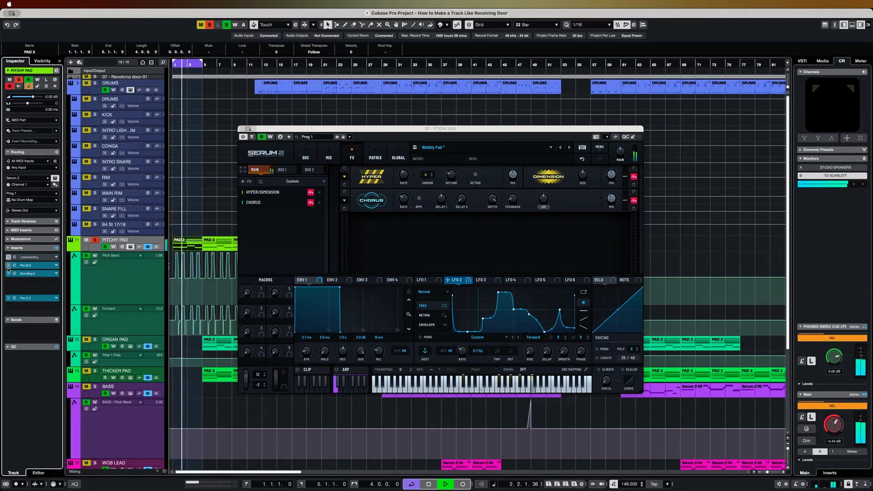
pyautogui.click(8, 266)
pyautogui.click(8, 273)
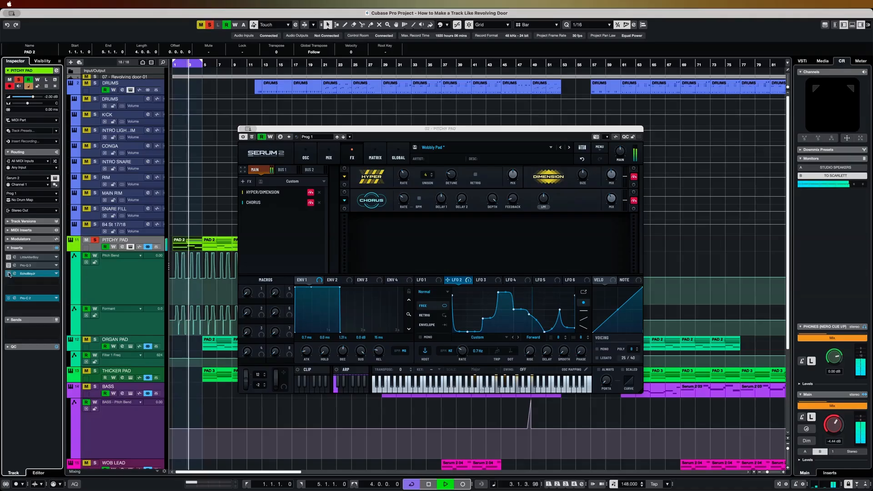
pyautogui.click(8, 298)
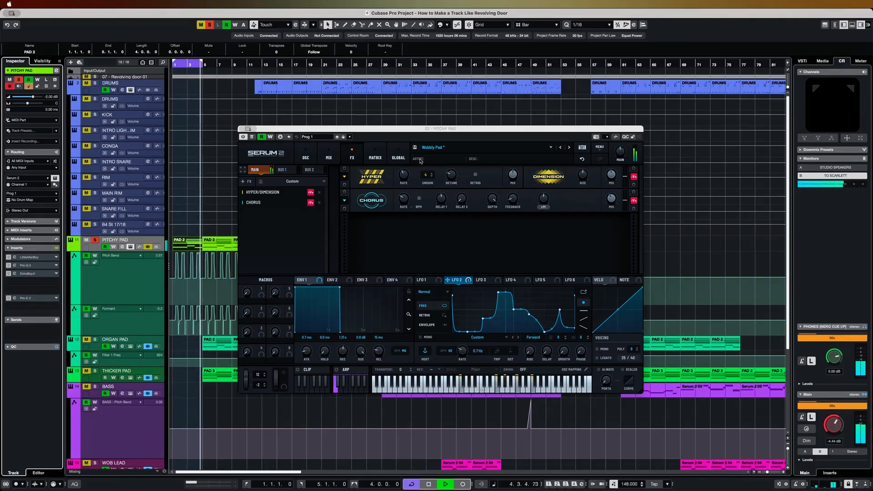
# - Show the oscillators and reduce LFO 2's modulation of oscillator A's fine tuning to about 34% while auditioning the pad
pyautogui.click(306, 156)
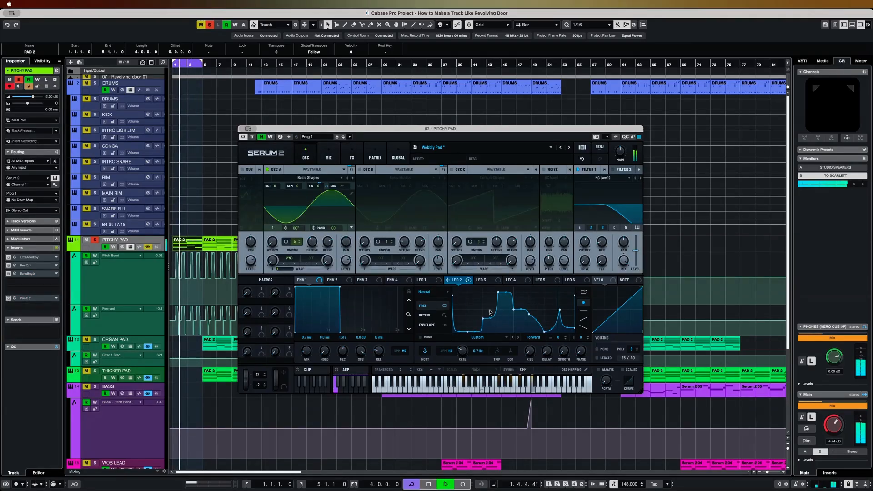
pyautogui.press('space')
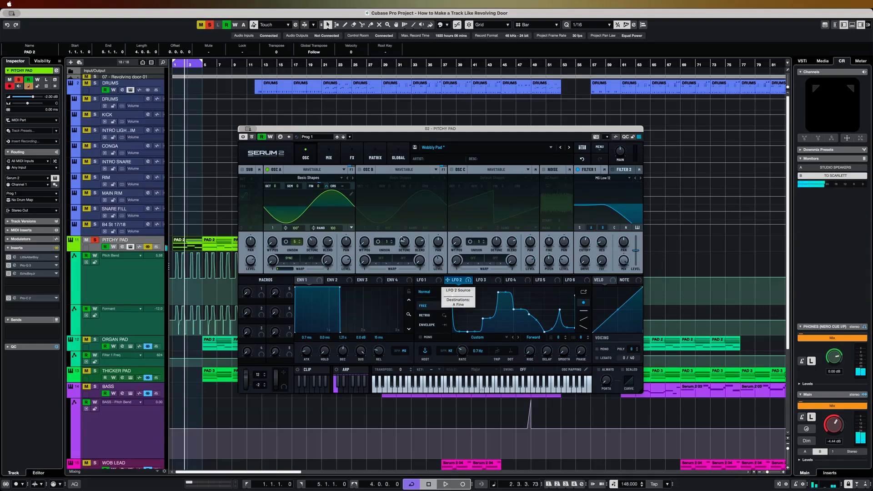
pyautogui.moveTo(328, 186)
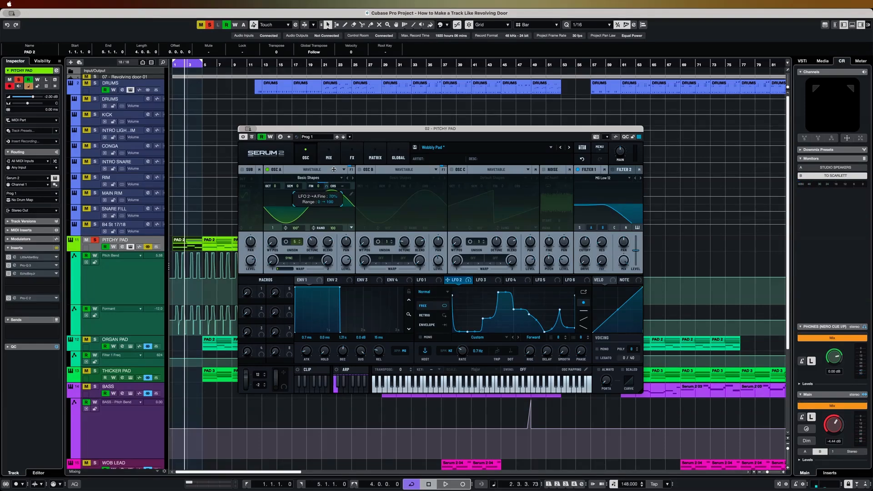
pyautogui.press('space')
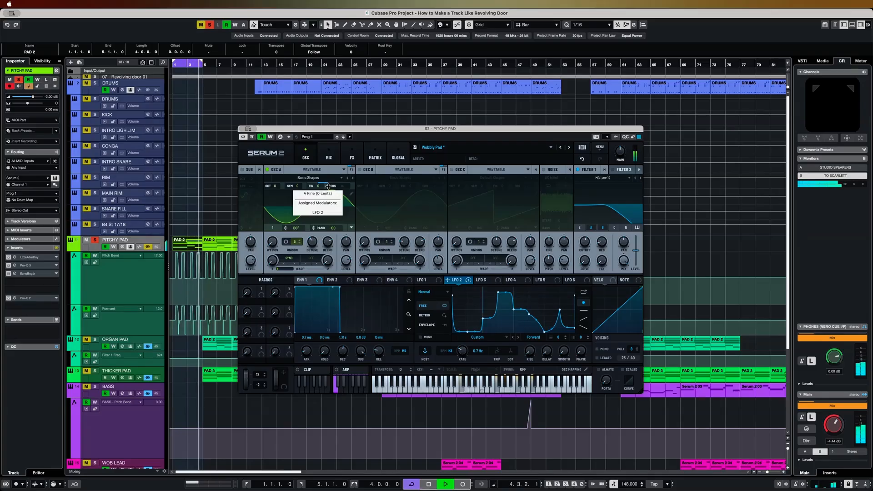
pyautogui.moveTo(328, 185); pyautogui.dragTo(328, 207)
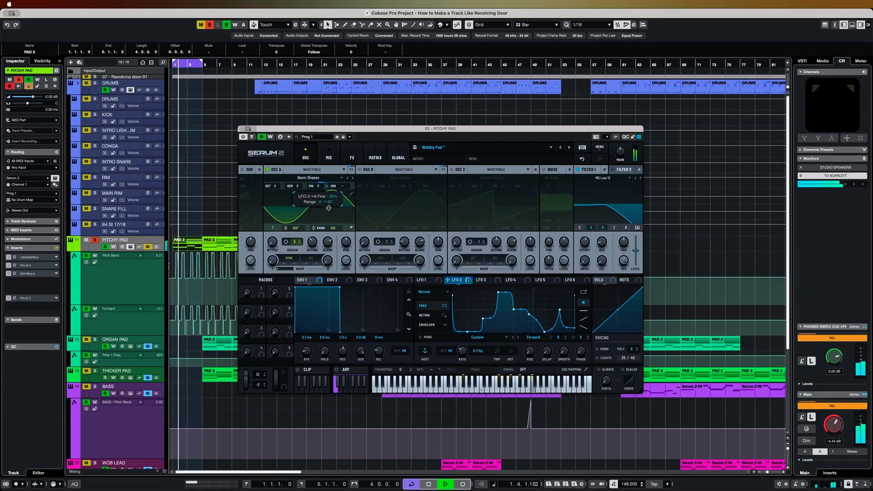
pyautogui.press('space')
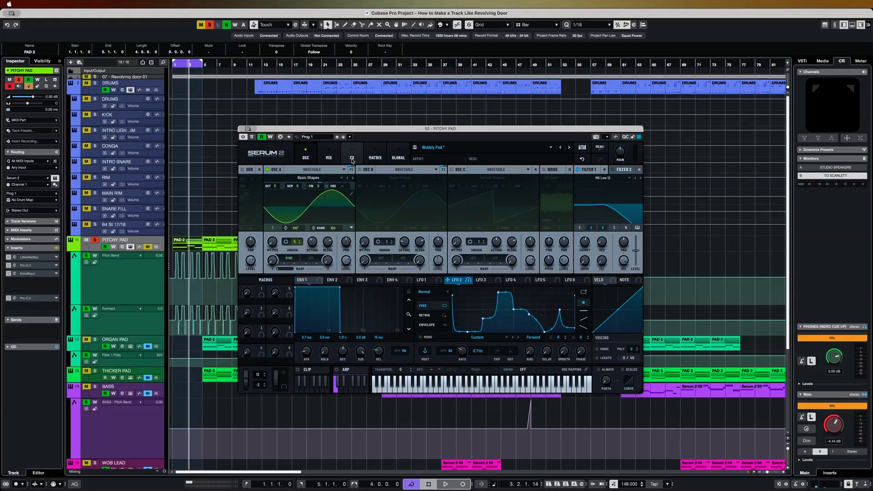
# - Re-enable the Hyper/Dimension and Chorus effects, audition the pad and return to the oscillator view
pyautogui.click(352, 160)
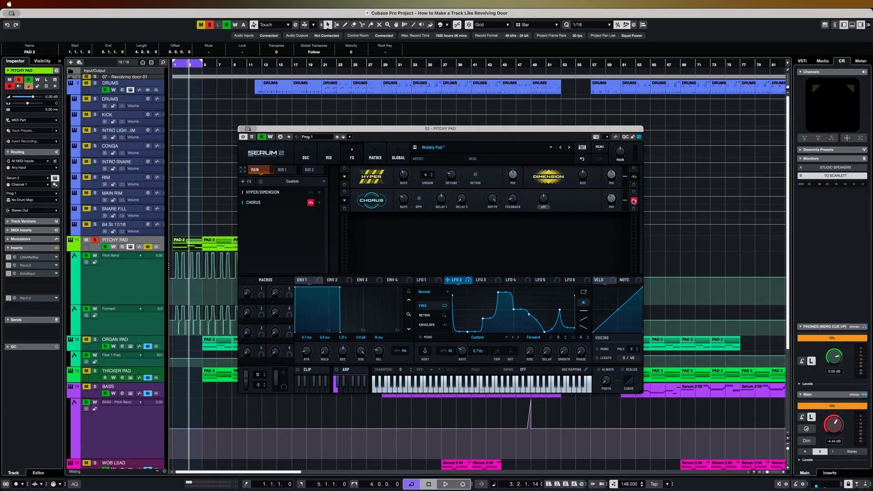
pyautogui.press('space')
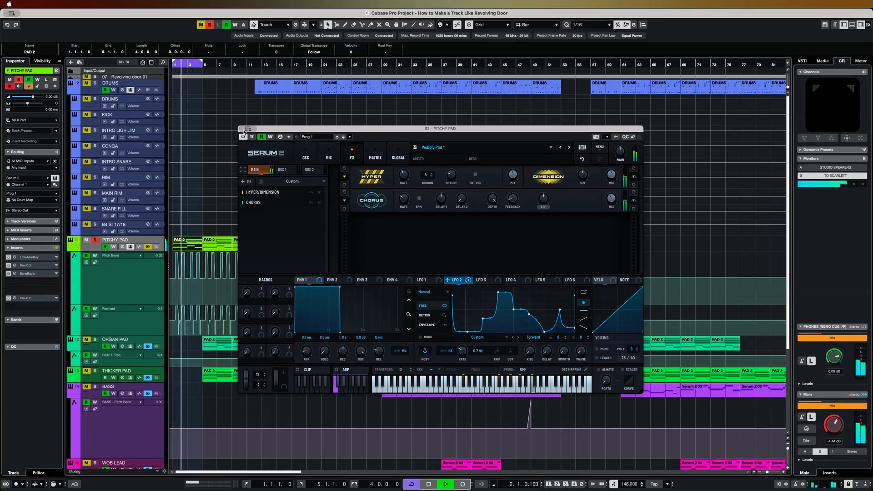
pyautogui.click(306, 158)
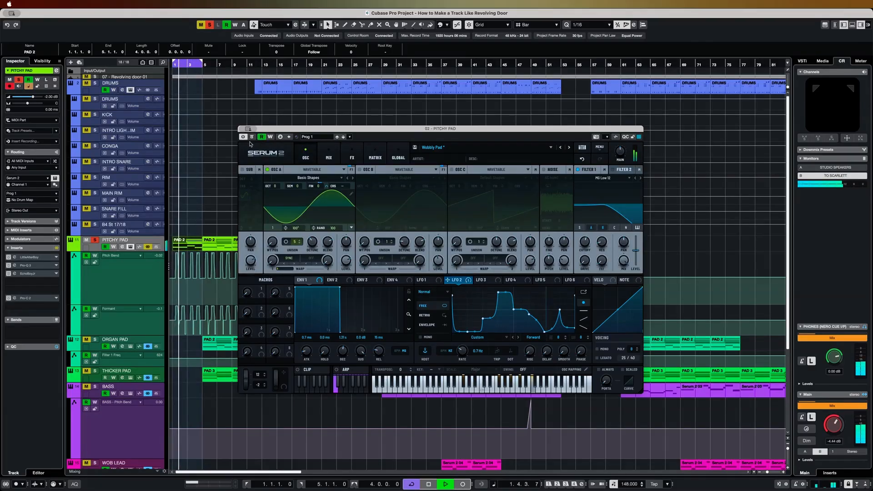
# - Close the synth window and play bars 1 to 4 to examine the pad's pitch bend automation up close
pyautogui.click(241, 129)
pyautogui.press('h')
pyautogui.press('h')
pyautogui.press('h')
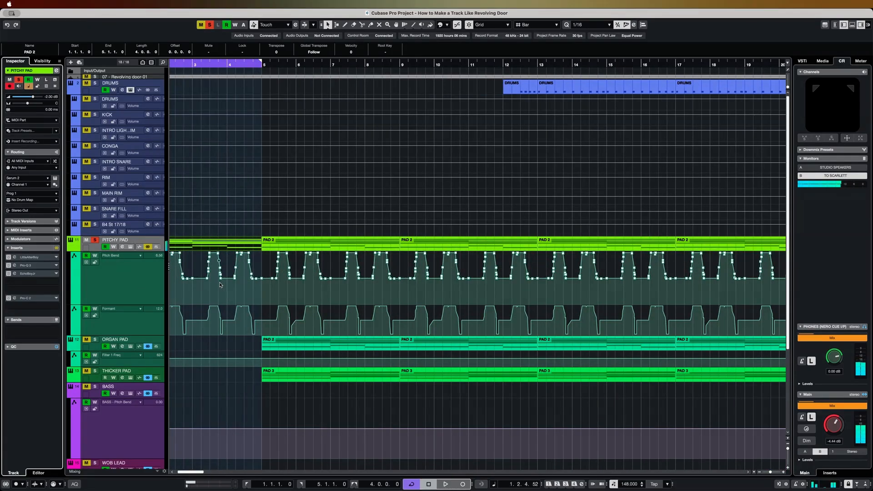
pyautogui.press('h')
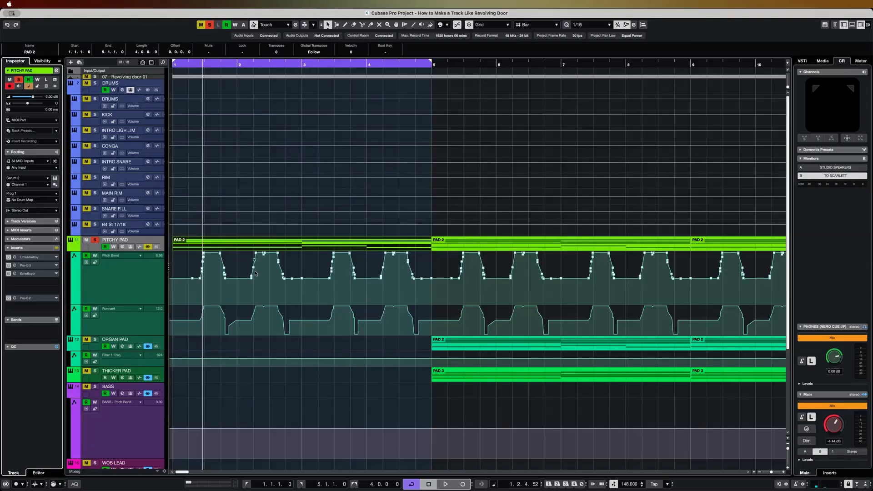
pyautogui.press('space')
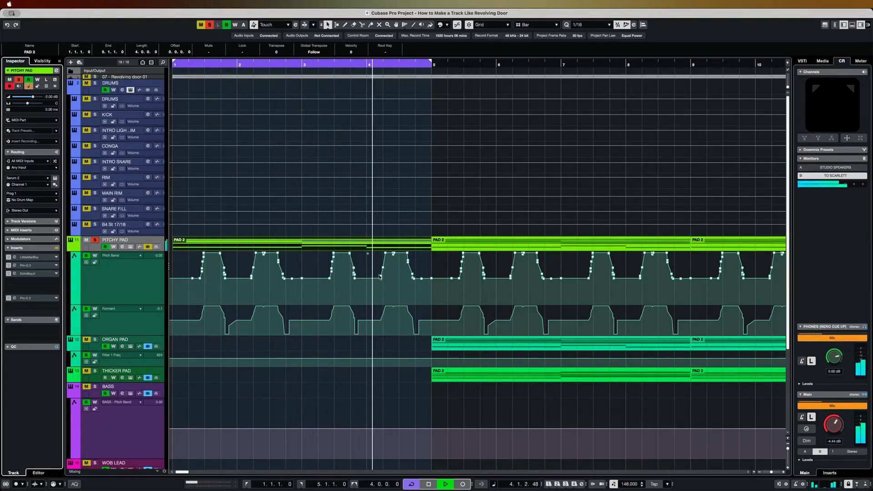
pyautogui.press('space')
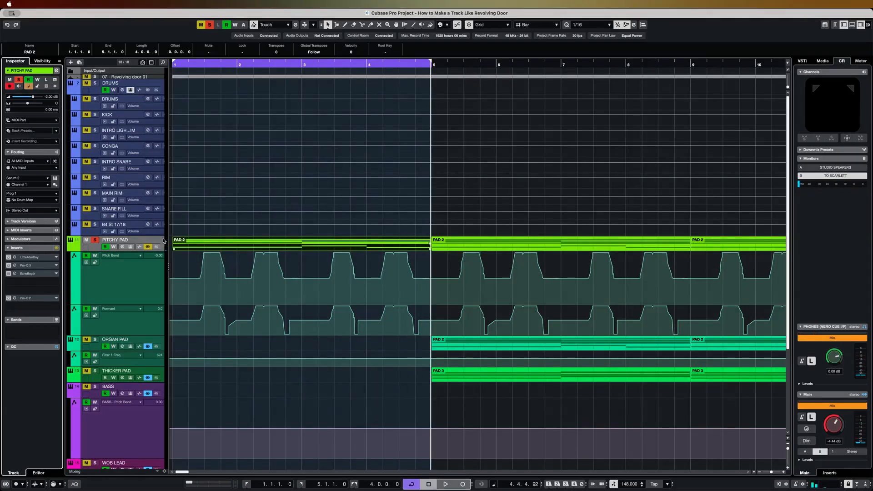
# - Activate the pad's LittleAlterBoy insert, place its window above the automation lanes and start a brief playback from bar 1
pyautogui.click(14, 256)
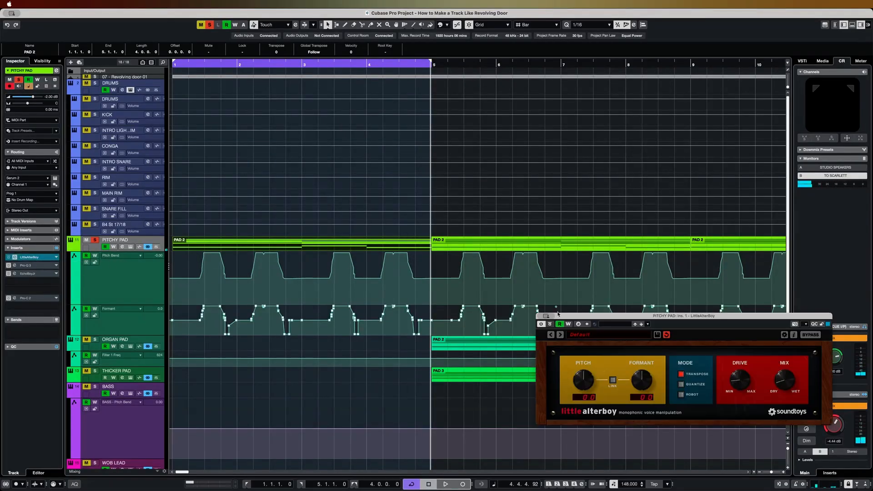
pyautogui.moveTo(614, 318); pyautogui.dragTo(519, 153)
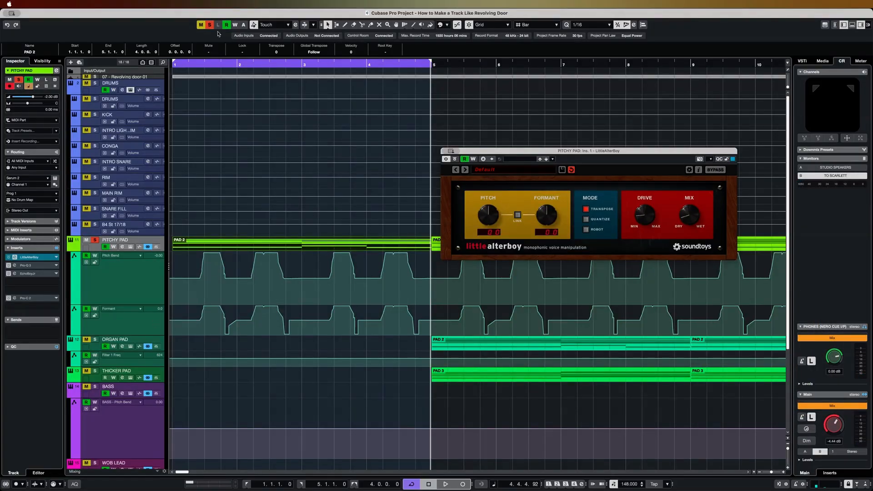
pyautogui.click(203, 62)
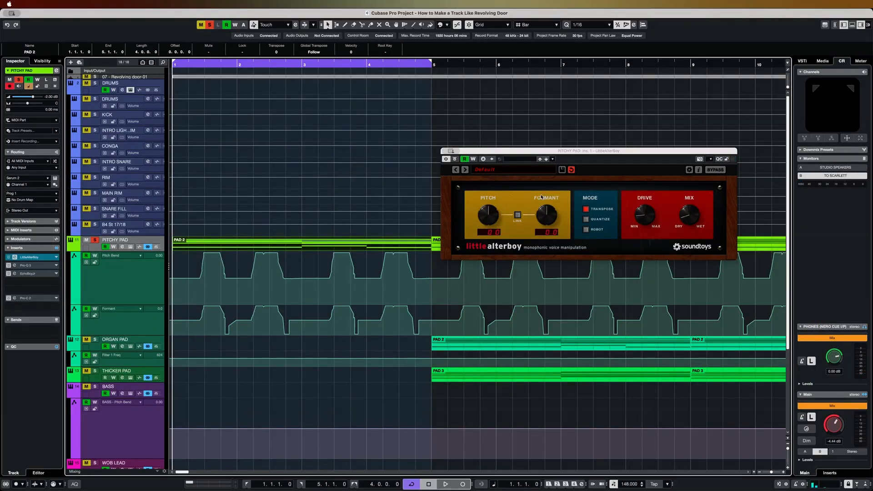
pyautogui.press('space')
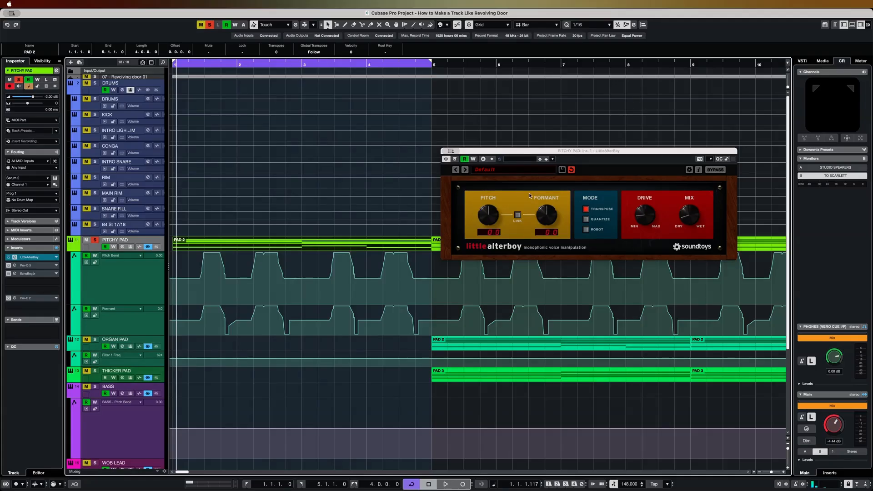
pyautogui.moveTo(562, 153); pyautogui.dragTo(453, 124)
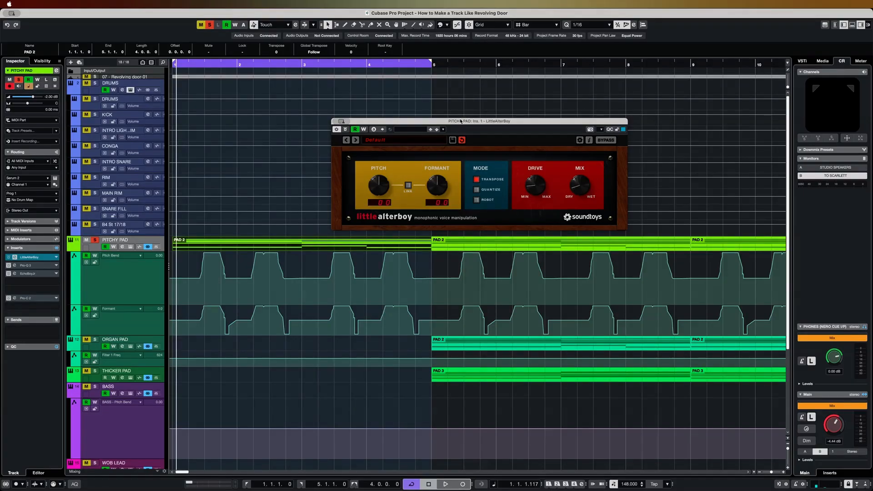
pyautogui.moveTo(461, 120); pyautogui.dragTo(450, 121)
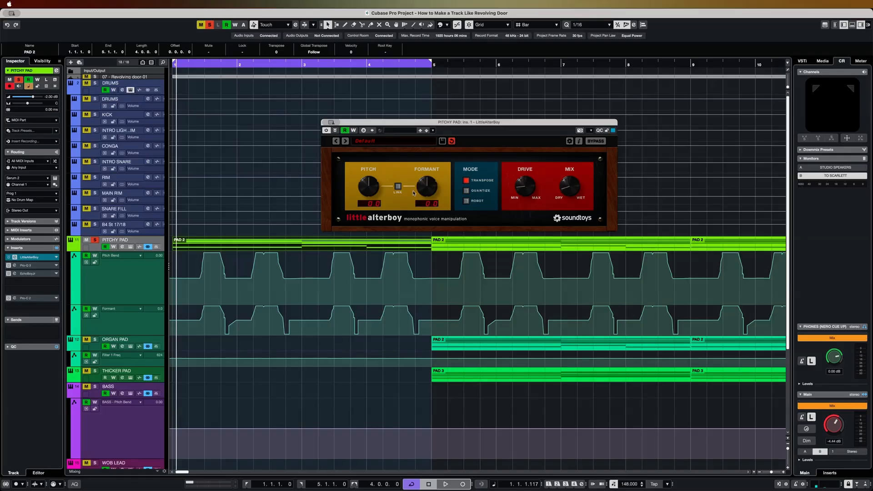
# - Reactivate the Pro-Q 3 and EchoBoyJr inserts on the Pitchy Pad track and audition the pad through them
pyautogui.click(13, 266)
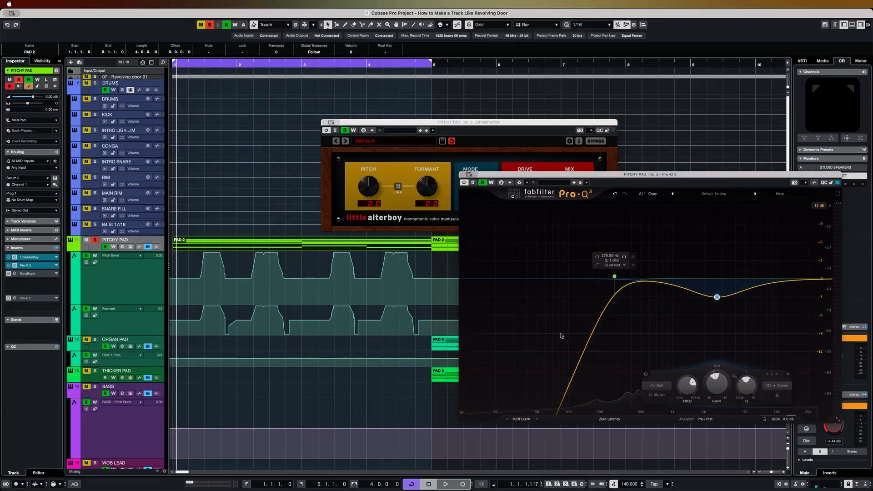
pyautogui.moveTo(717, 298)
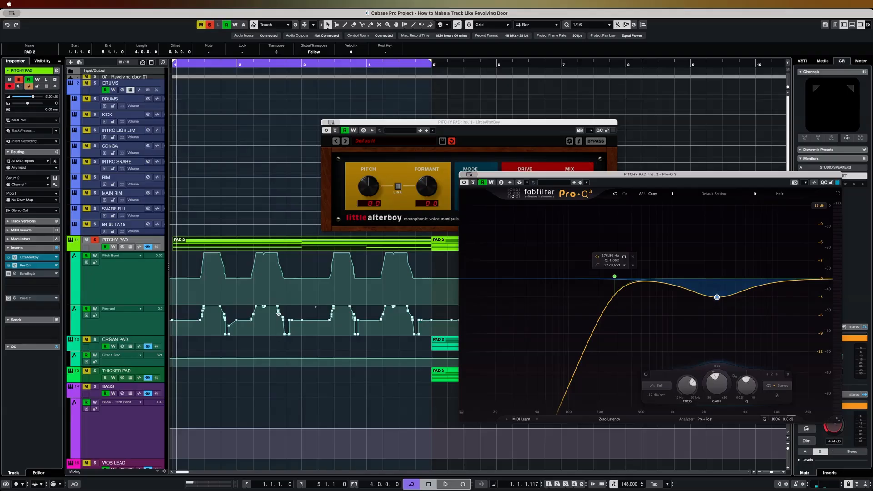
pyautogui.click(10, 274)
pyautogui.press('space')
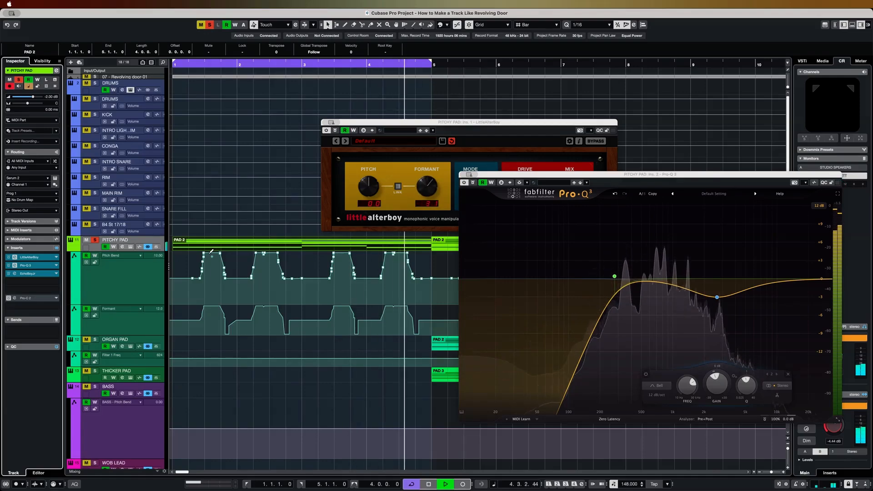
pyautogui.press('space')
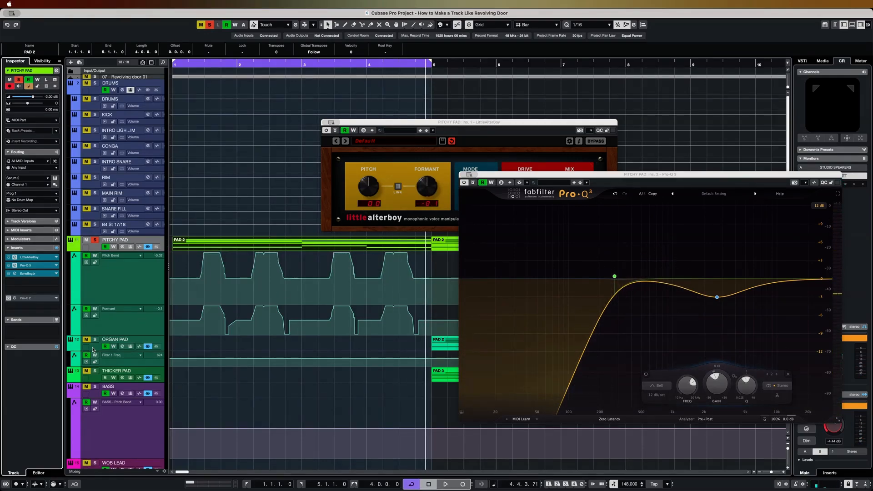
# - Reactivate the Pro-C 2 compressor insert on the Pitchy Pad and close the open plug-in windows
pyautogui.click(35, 299)
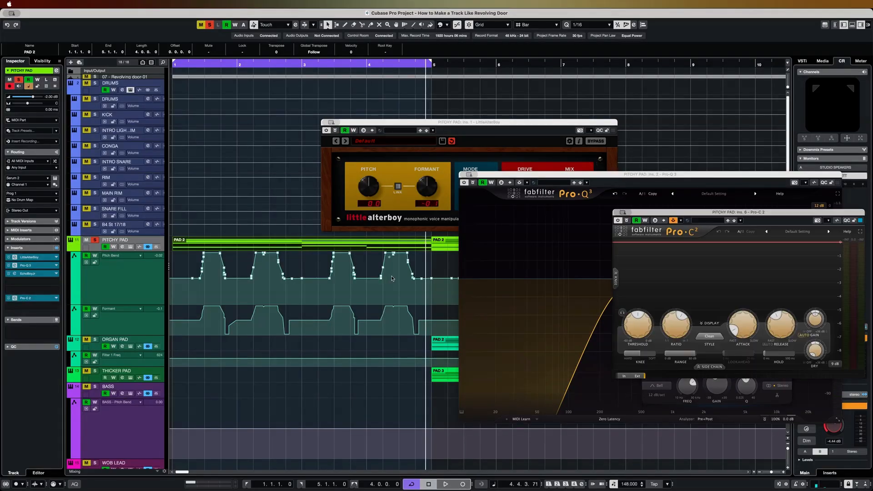
pyautogui.click(325, 123)
pyautogui.click(480, 182)
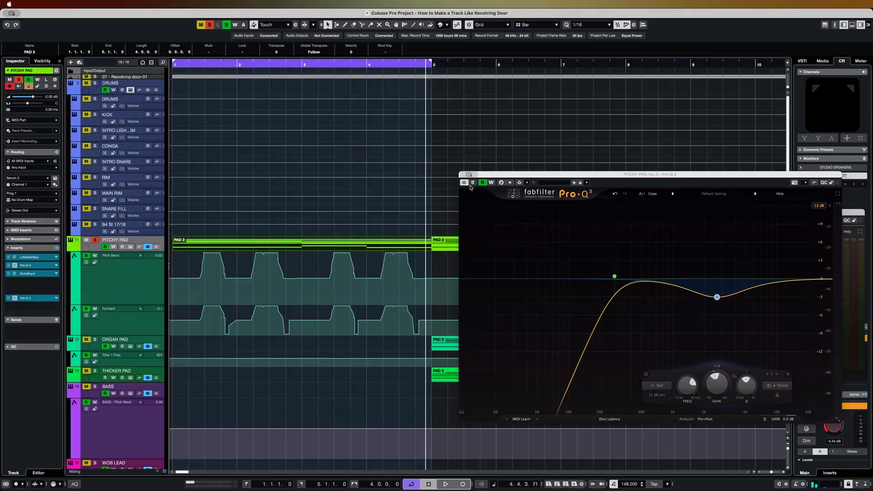
pyautogui.click(468, 174)
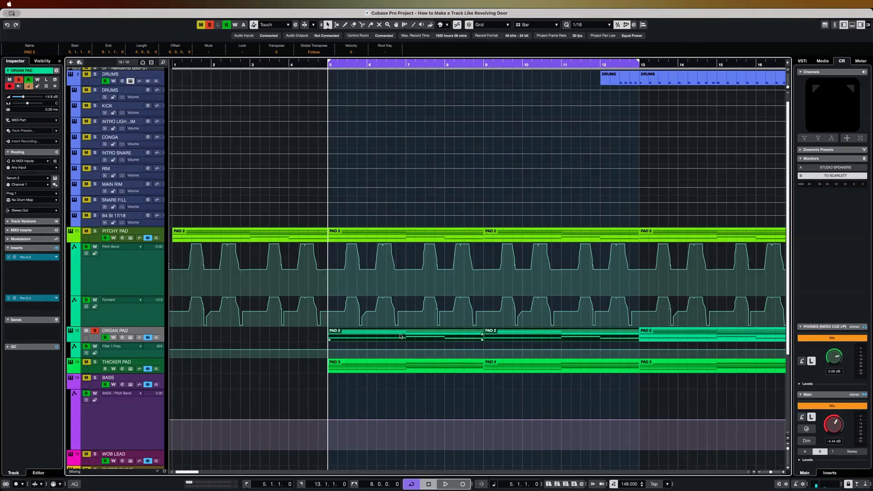
# - Select the Organ Pad track, play its part from bar 5 and open its Serum 2 instrument
pyautogui.click(111, 335)
pyautogui.press('space')
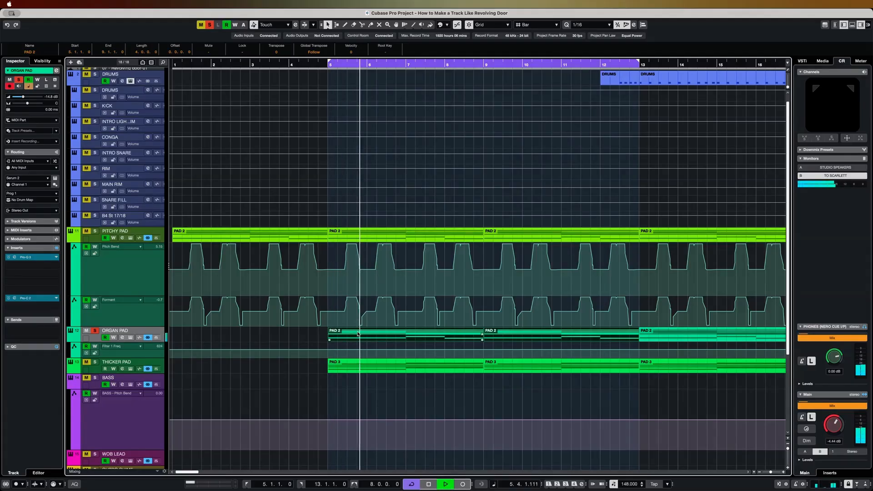
pyautogui.click(131, 337)
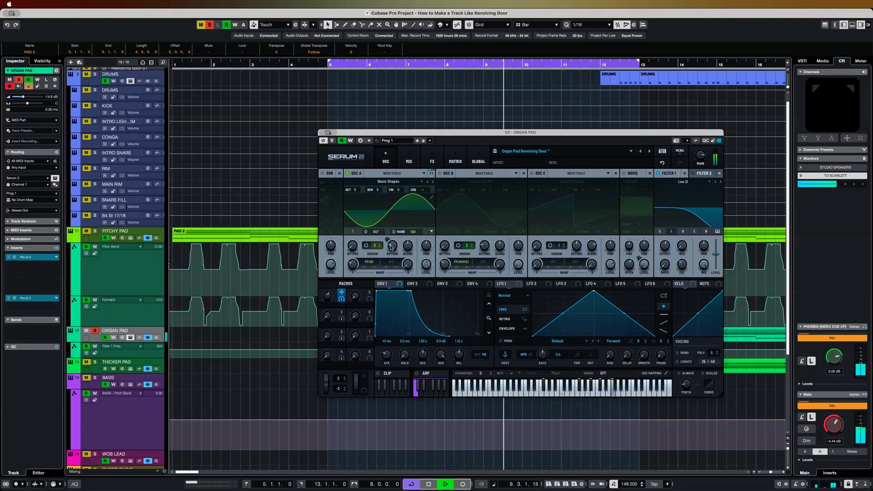
# - Examine the chorus in the effects of the Organ Pad's Serum 2 patch and close the instrument window
pyautogui.moveTo(390, 247)
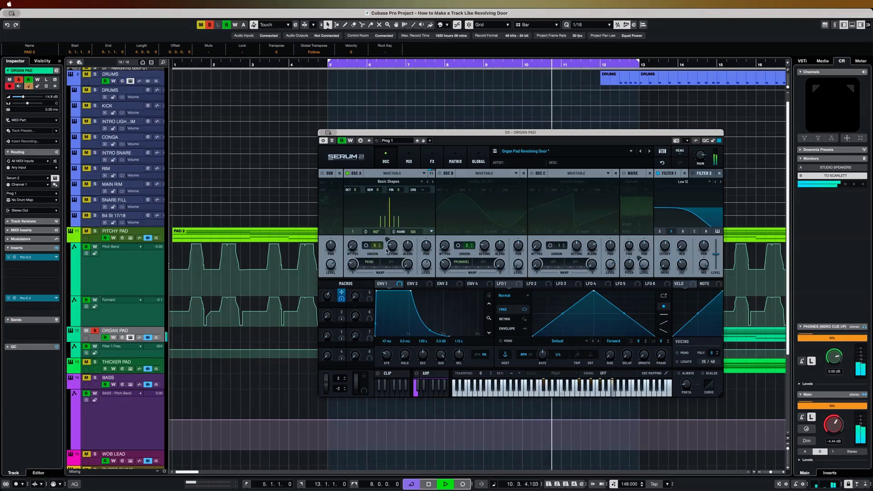
pyautogui.click(432, 160)
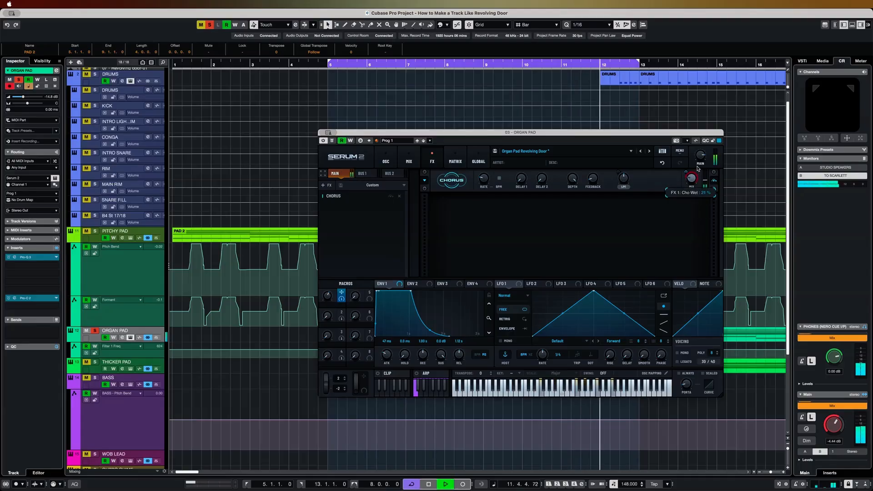
pyautogui.moveTo(698, 165); pyautogui.dragTo(699, 161)
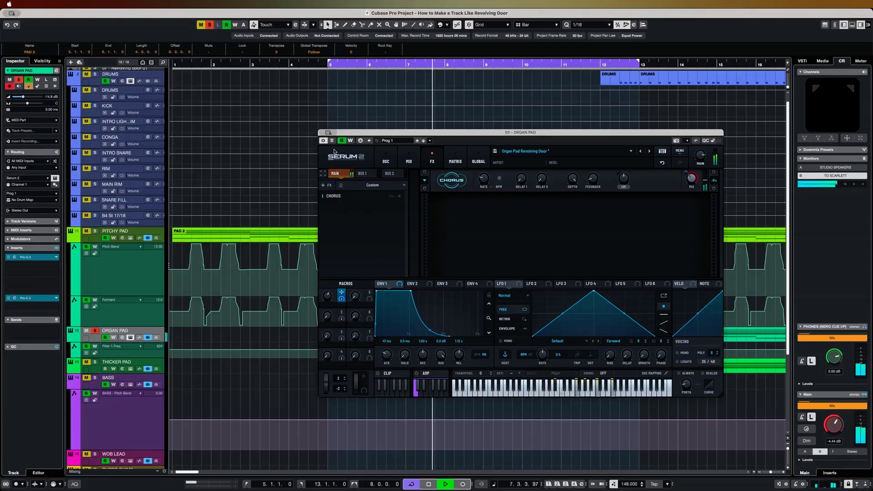
pyautogui.click(322, 132)
# - In the Organ Pad's Pro-Q 3 insert, move the boosting bell band to about 520 Hz at +9.37 dB and close the equalizer
pyautogui.click(33, 260)
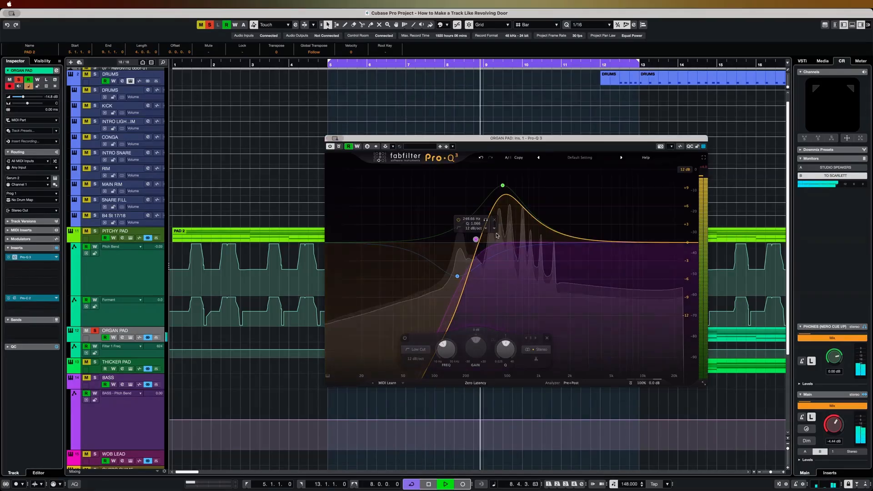
pyautogui.moveTo(502, 186); pyautogui.dragTo(509, 186)
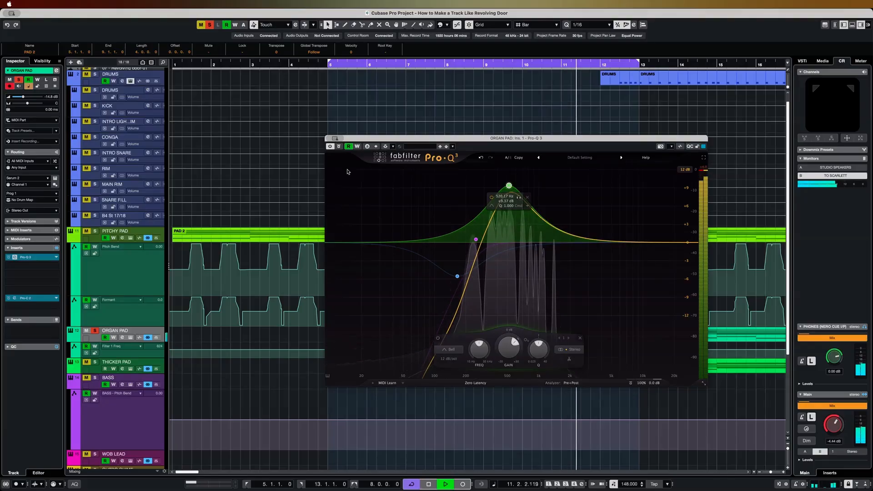
pyautogui.click(21, 257)
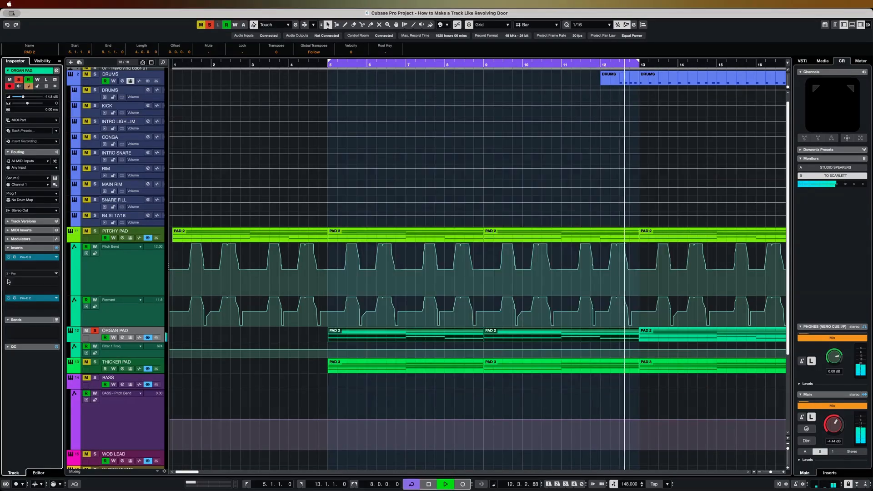
# - View the Organ Pad's Pro-C 2 compressor insert, close its window and stop playback
pyautogui.click(21, 298)
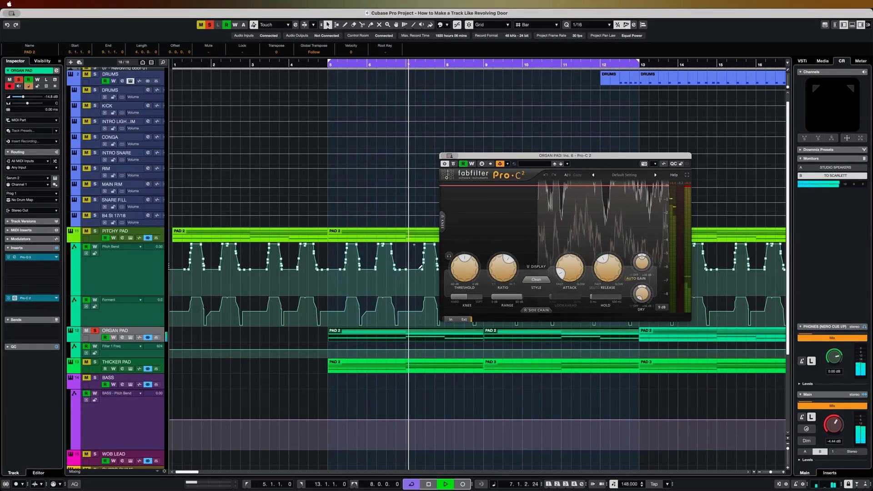
pyautogui.press('super+w')
pyautogui.press('space')
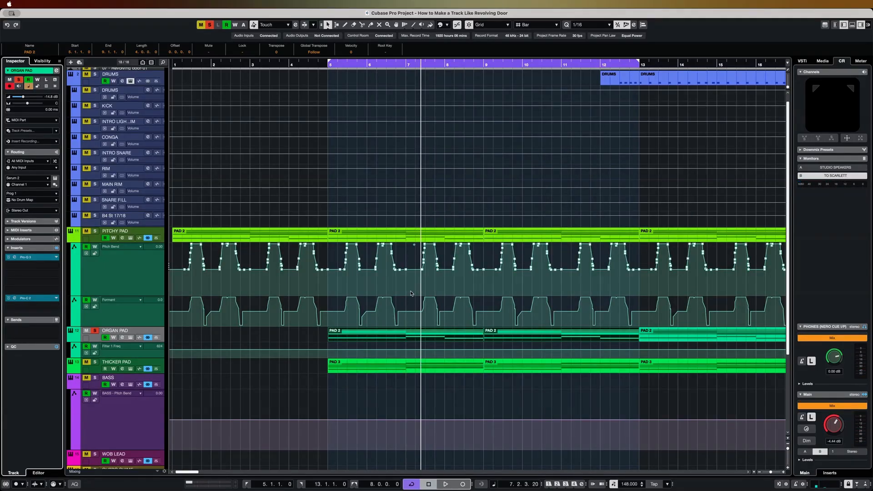
# - Solo the Thicker Pad track, open its Serum 2 instrument and reposition the window over the arrangement
pyautogui.click(95, 364)
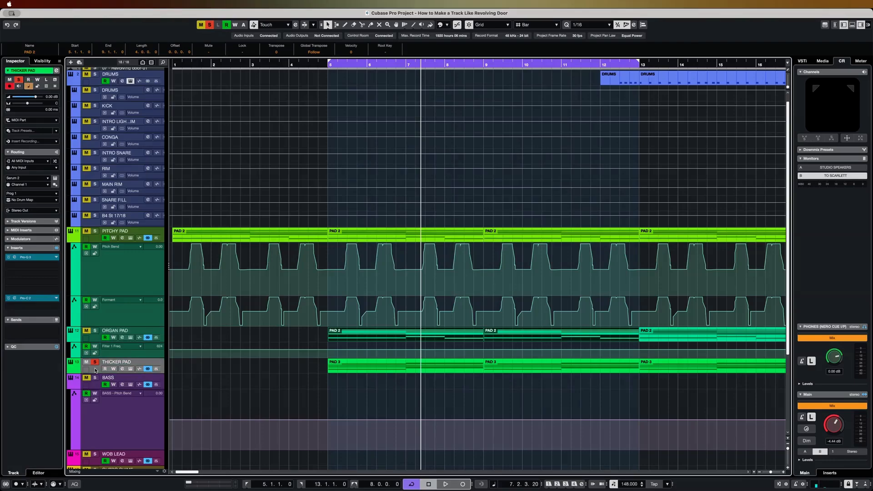
pyautogui.click(131, 369)
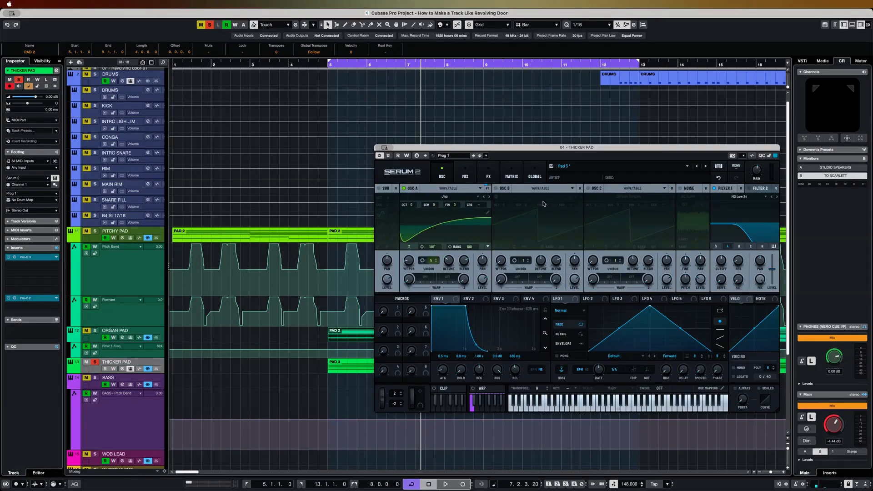
pyautogui.moveTo(578, 150); pyautogui.dragTo(530, 139)
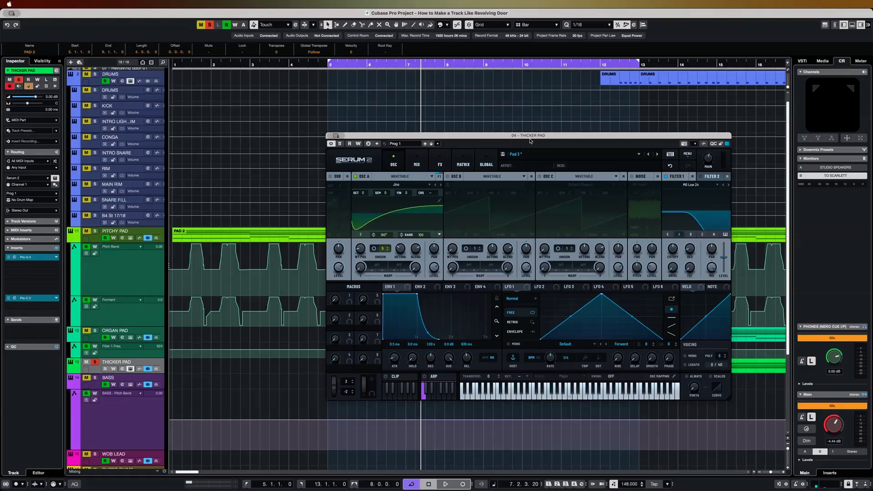
pyautogui.moveTo(518, 137); pyautogui.dragTo(485, 120)
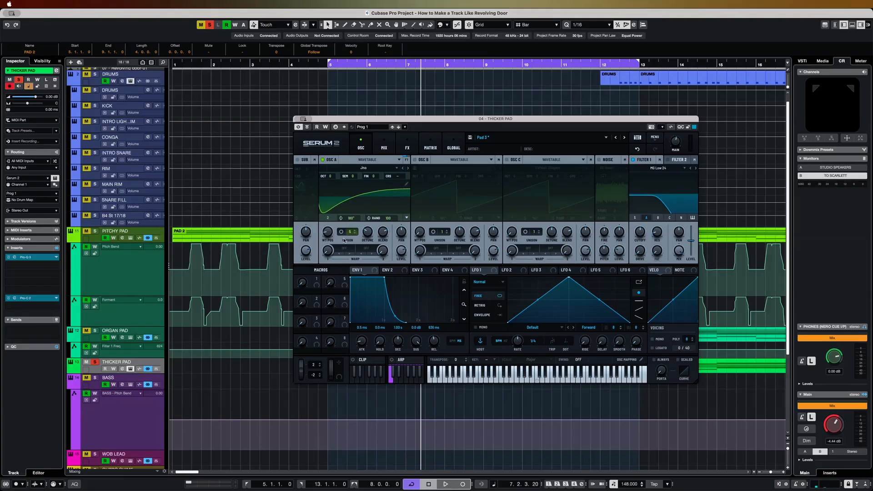
# - Check the reverb in the Thicker Pad patch's effects, start playback and return to the oscillator view
pyautogui.click(407, 147)
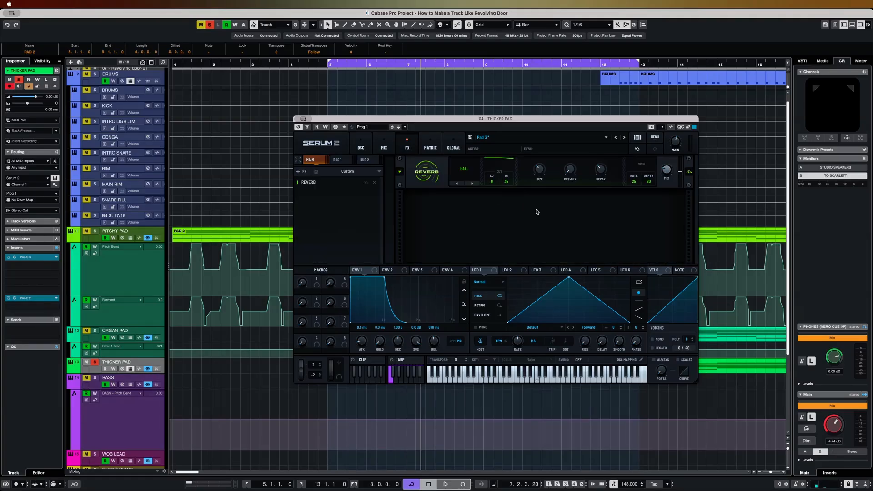
pyautogui.press('space')
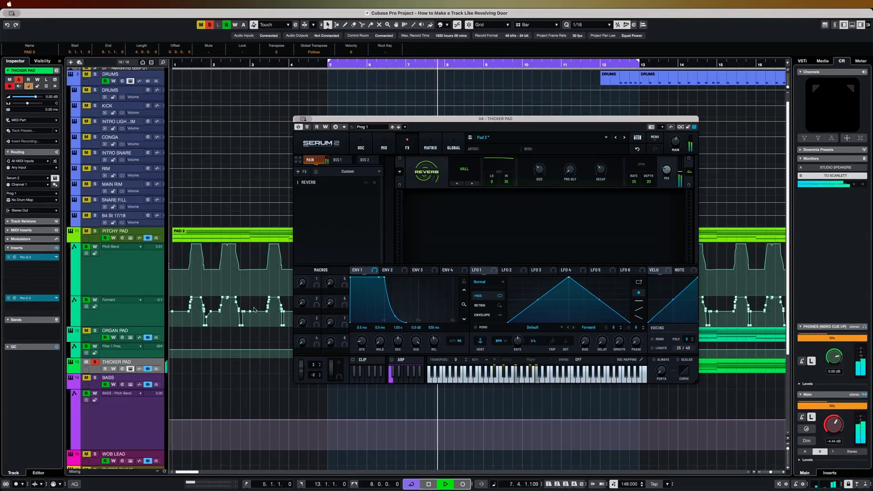
pyautogui.click(360, 147)
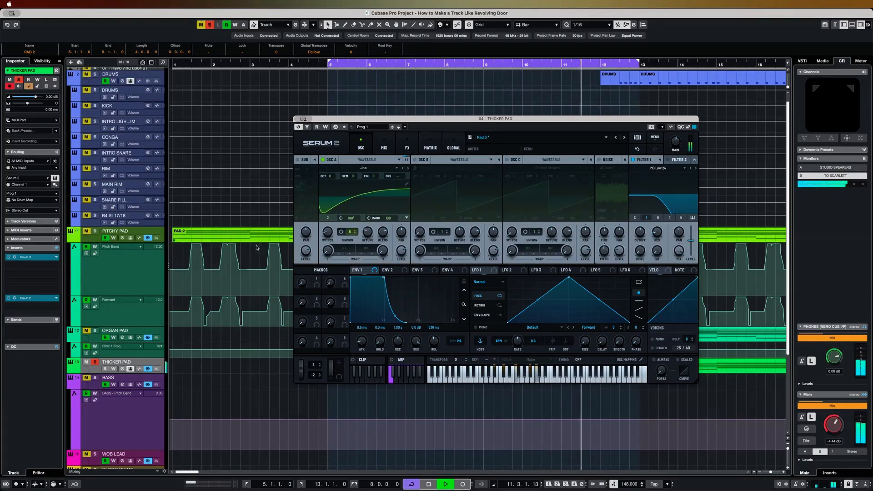
# - Open the Thicker Pad's Pro-Q 3 insert and move its cutting bell band slightly deeper and higher in frequency
pyautogui.click(46, 257)
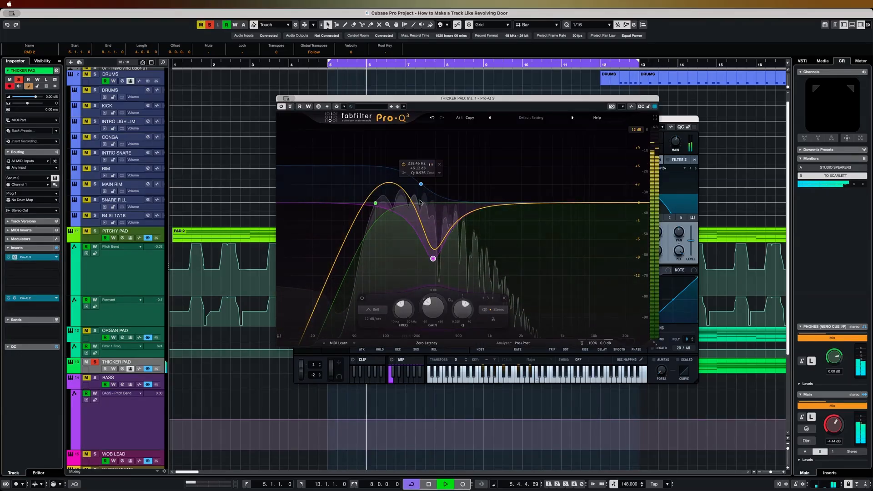
pyautogui.moveTo(434, 260); pyautogui.dragTo(439, 267)
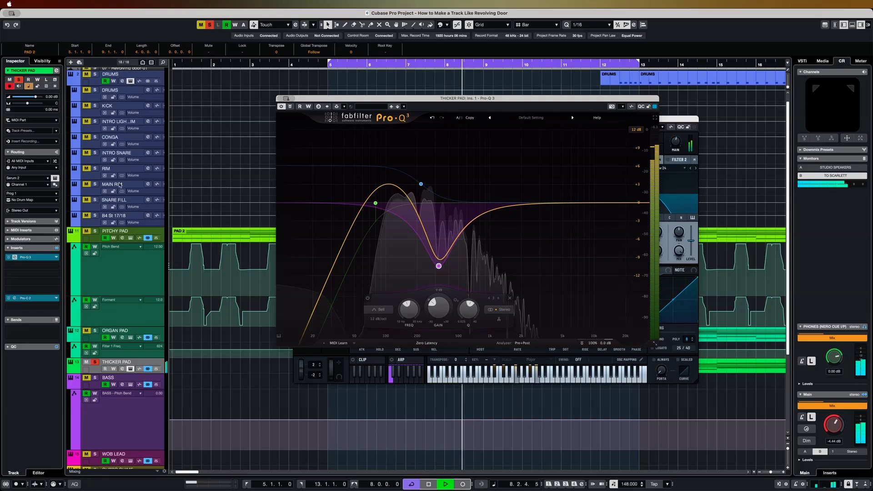
# - Move the Thicker Pad's Pro-Q 3 to the second insert slot and load a Pro-C 2 compressor in the first
pyautogui.click(36, 266)
pyautogui.click(35, 257)
pyautogui.moveTo(35, 258); pyautogui.dragTo(36, 265)
pyautogui.click(31, 257)
pyautogui.write('comp')
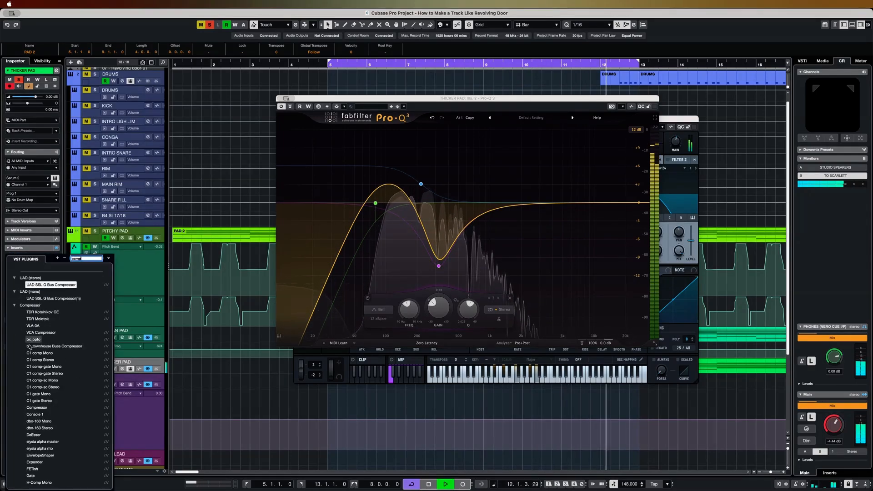
pyautogui.scroll(-6, 43, 421)
pyautogui.scroll(-2, 56, 424)
pyautogui.click(34, 446)
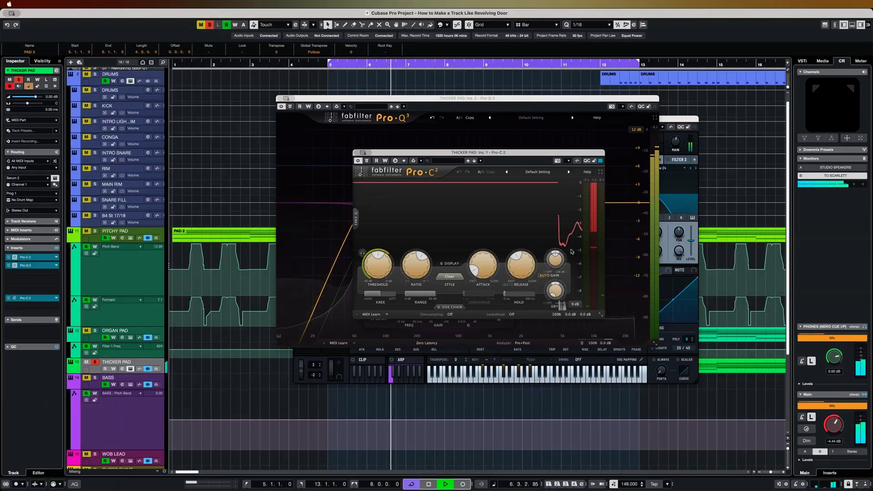
# - Close the Thicker Pad's Pro-C 2, Pro-Q 3 and Serum 2 windows
pyautogui.click(362, 152)
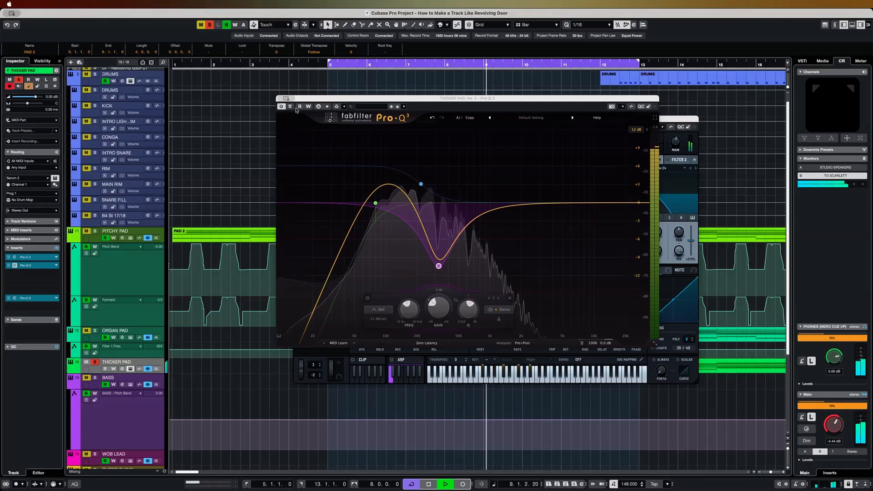
pyautogui.click(286, 98)
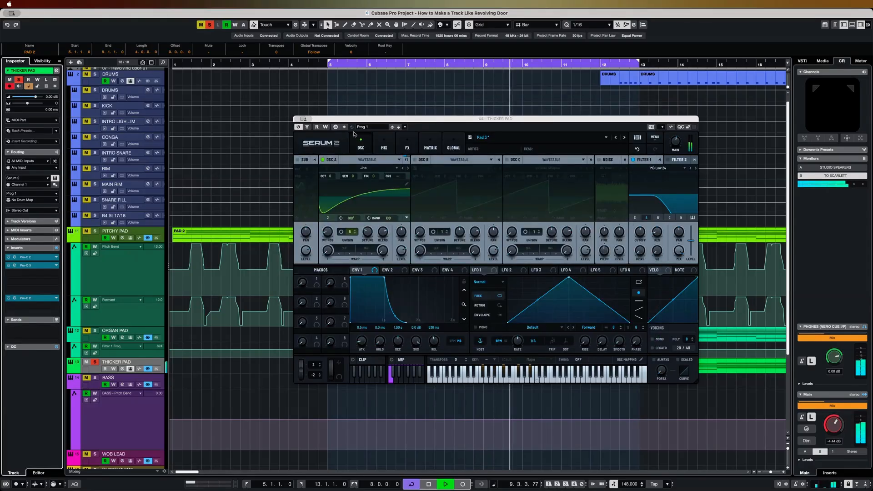
pyautogui.click(298, 119)
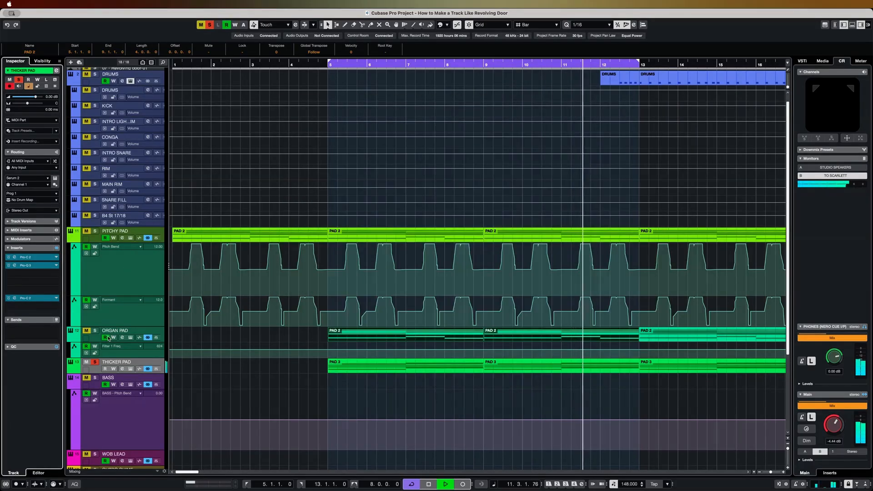
# - Solo the Organ Pad and Pitchy Pad along with the Thicker Pad, audition them together and stop playback
pyautogui.click(94, 330)
pyautogui.click(95, 231)
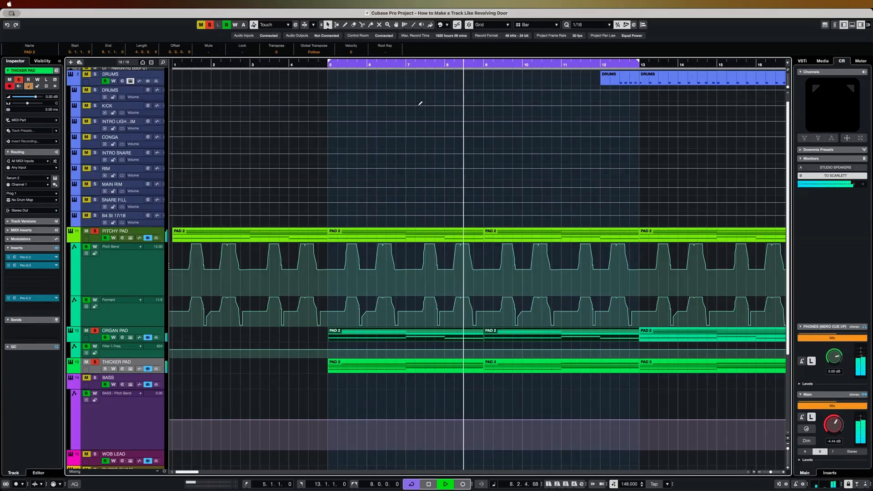
pyautogui.press('space')
# - Clear all track solos and play the arrangement from bar 1
pyautogui.press('Home')
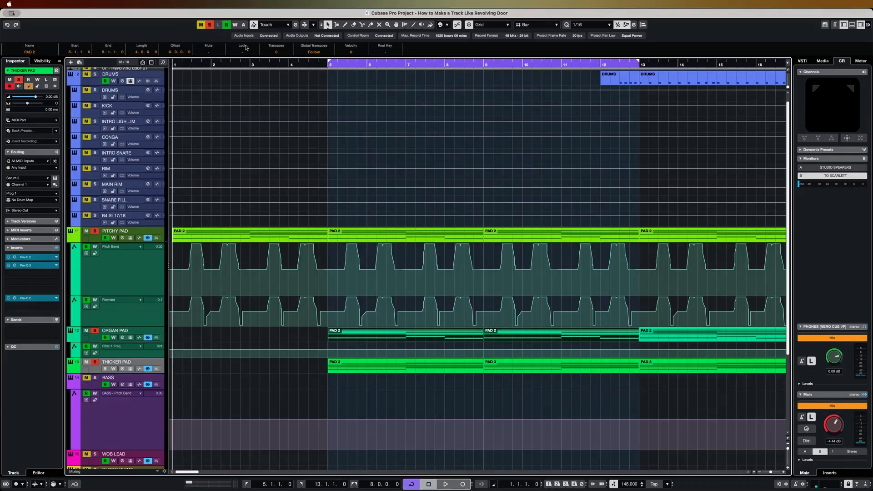
pyautogui.click(206, 24)
pyautogui.press('space')
pyautogui.scroll(1, 331, 130)
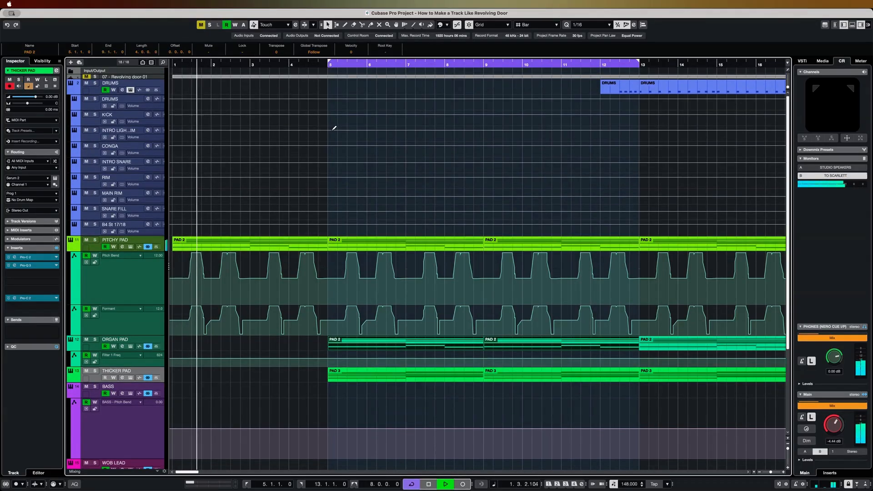
pyautogui.scroll(-3, 358, 135)
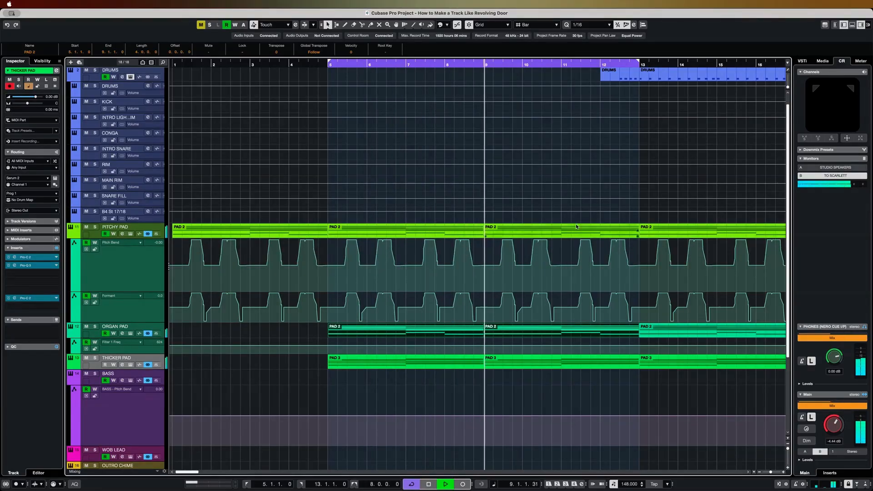
# - Switch off cycle playback, follow the arrangement through the drum entry and stop at bar 21
pyautogui.click(412, 485)
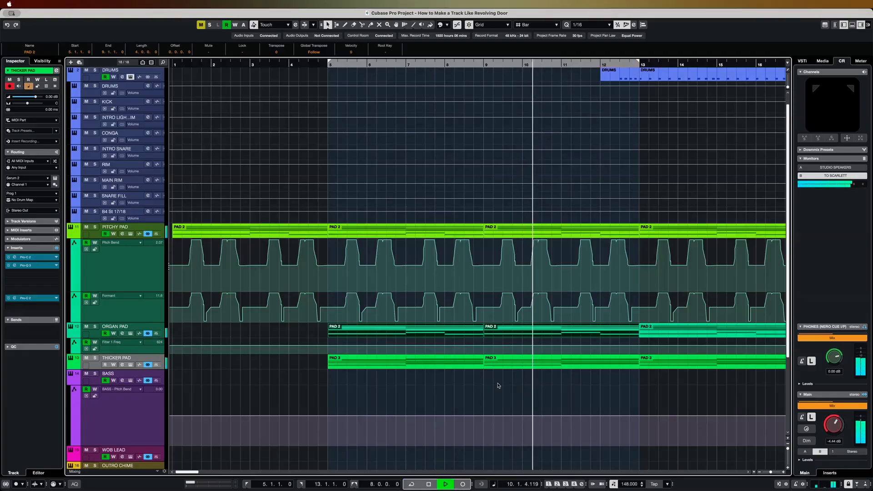
pyautogui.hscroll(1, 521, 372)
pyautogui.hscroll(5, 521, 373)
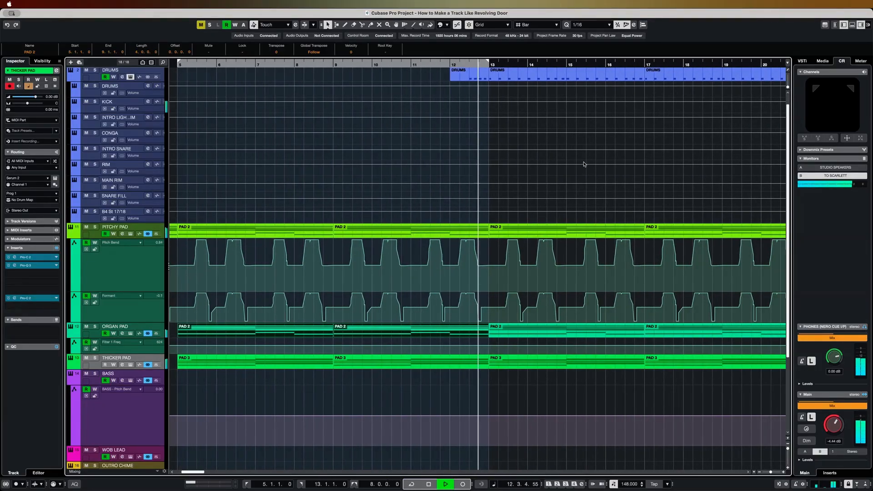
pyautogui.hscroll(6, 585, 164)
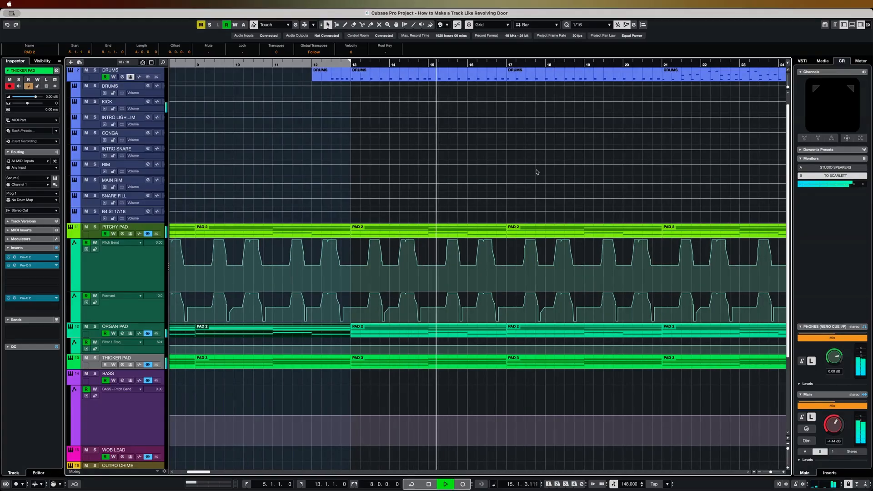
pyautogui.hscroll(2, 418, 202)
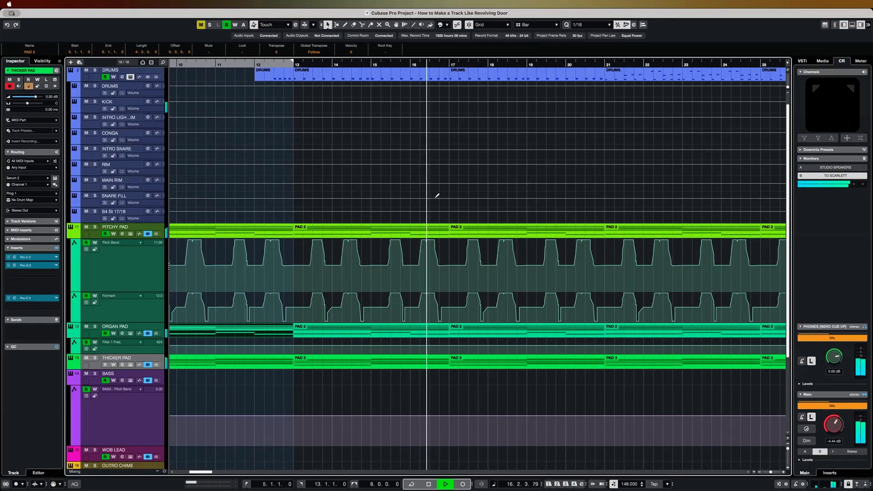
pyautogui.scroll(1, 438, 195)
pyautogui.hscroll(1, 439, 192)
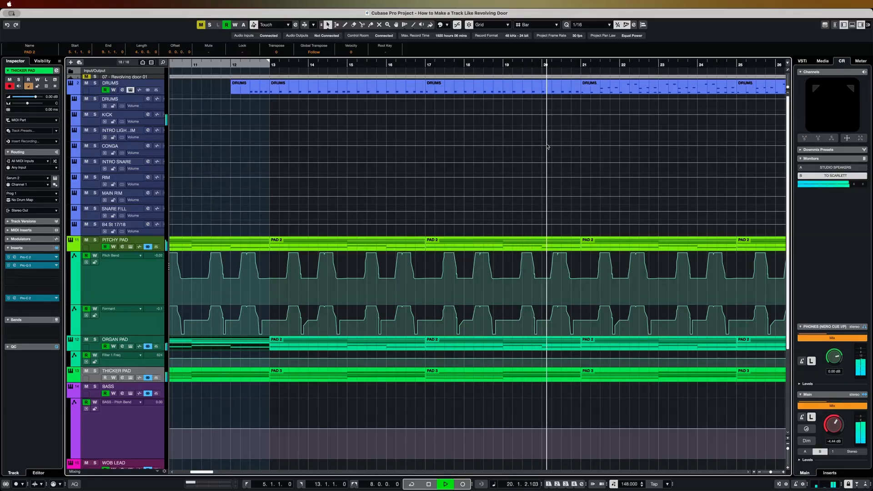
pyautogui.hscroll(2, 547, 146)
pyautogui.press('space')
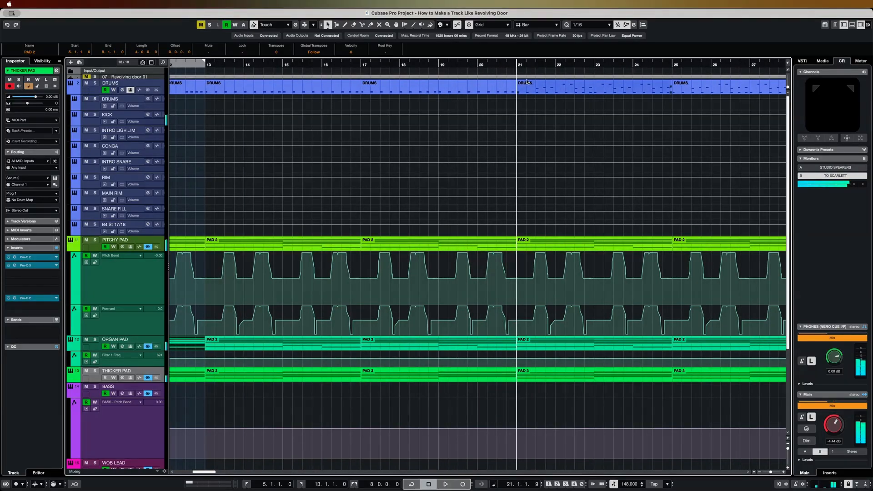
# - Set an active cycle around the drum part from bar 21 to 25 and open the drums' Battery instrument
pyautogui.click(518, 92)
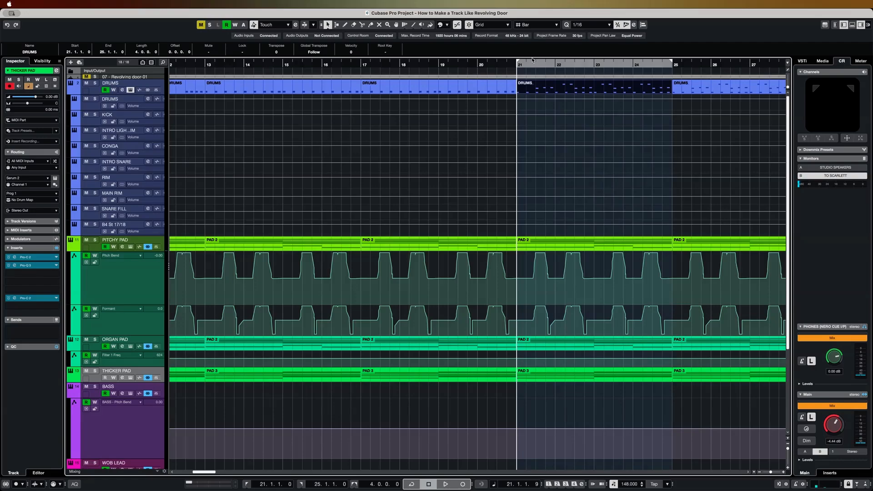
pyautogui.click(522, 64)
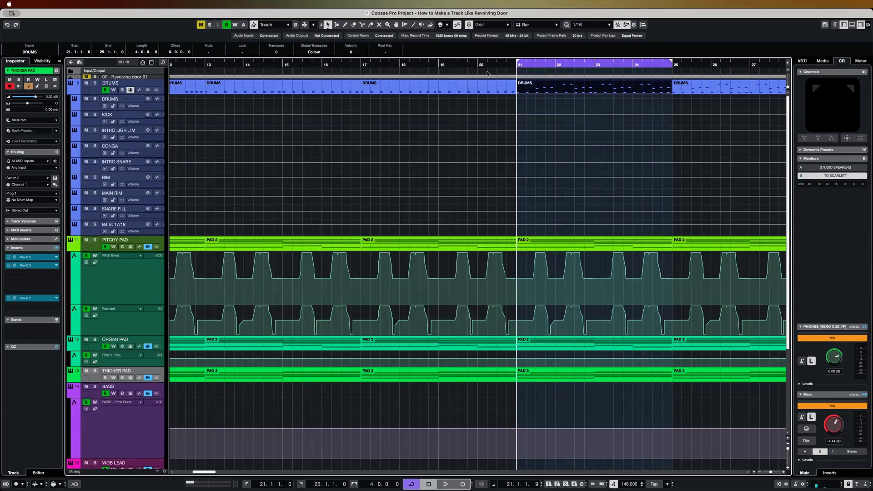
pyautogui.click(146, 99)
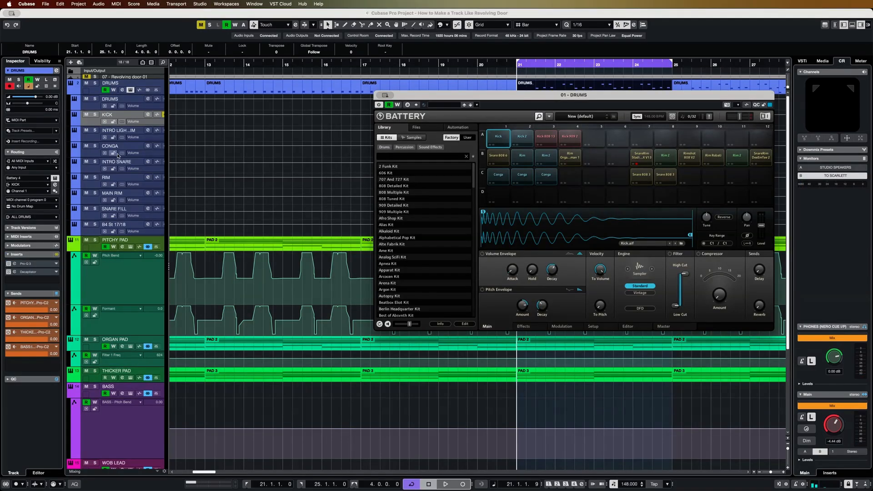
# - Audition the four kick cells in the drums' Battery instrument with the Kick channel's insert effects switched off
pyautogui.click(95, 122)
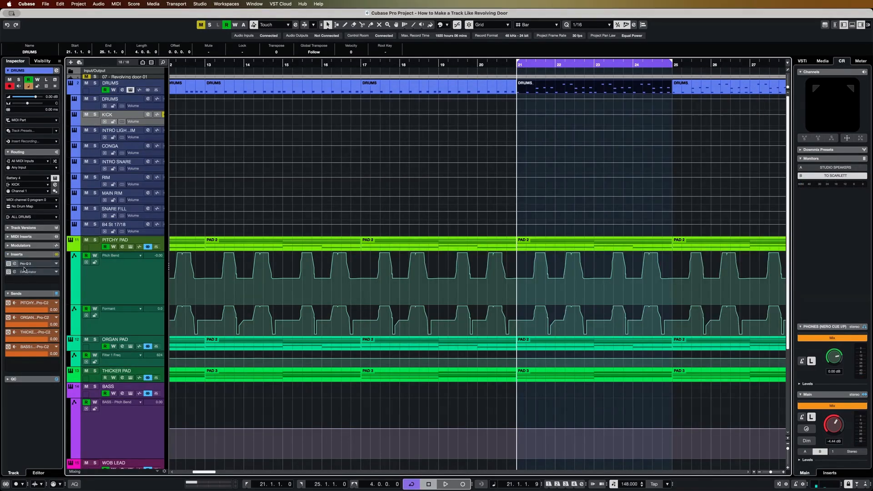
pyautogui.click(9, 273)
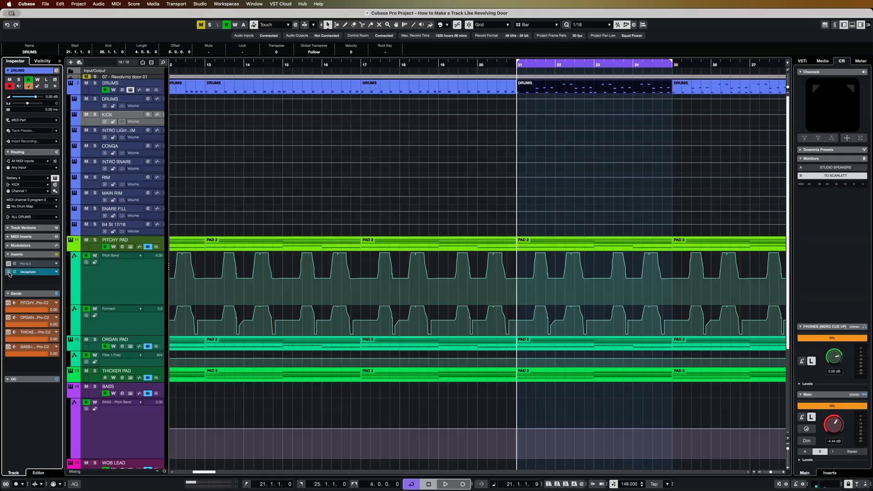
pyautogui.click(130, 90)
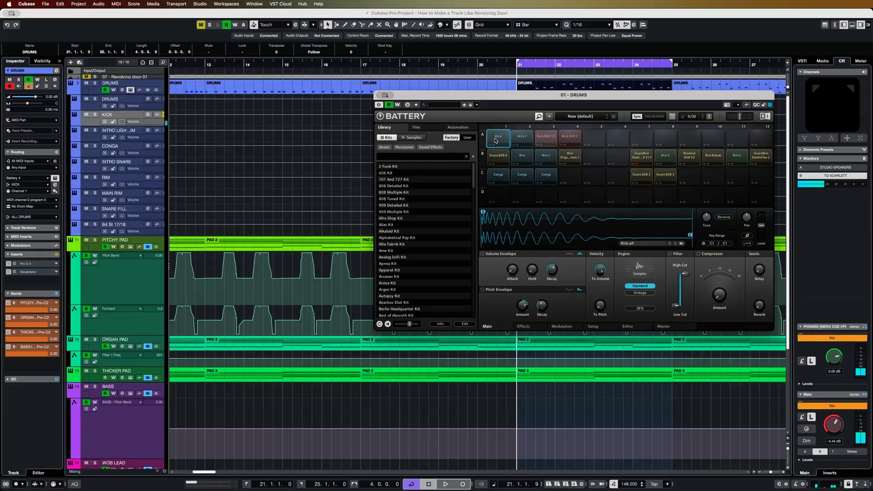
pyautogui.click(522, 139)
pyautogui.click(546, 139)
pyautogui.click(569, 138)
pyautogui.click(500, 140)
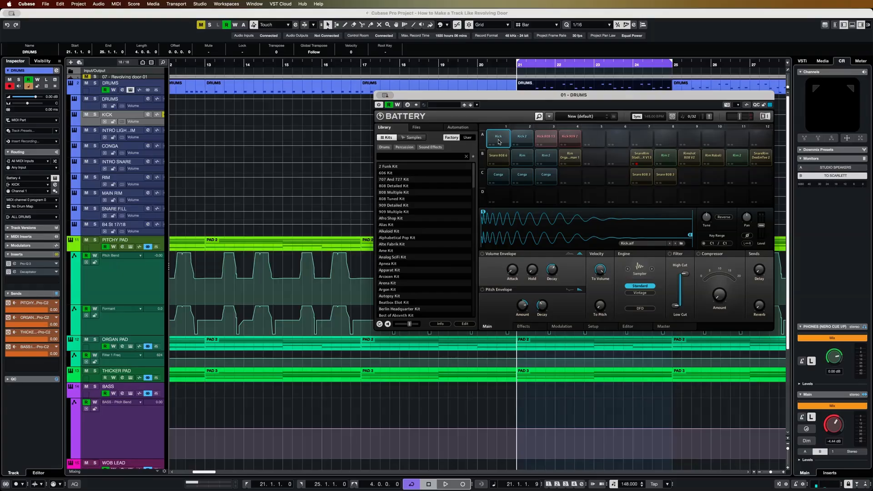
pyautogui.click(498, 141)
# - Inspect the Kick channel's Pro-Q 3 and Decapitator inserts while the soloed kick plays, stop playback and close both plug-ins
pyautogui.click(18, 265)
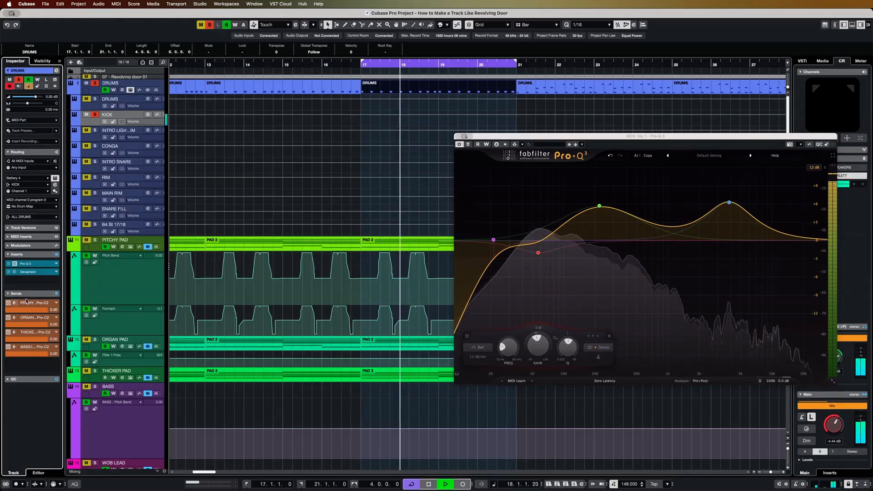
pyautogui.click(40, 272)
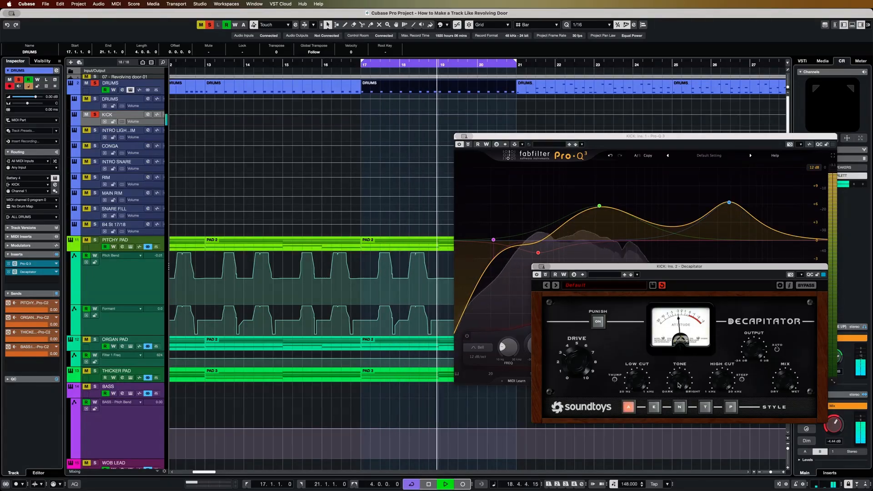
pyautogui.press('space')
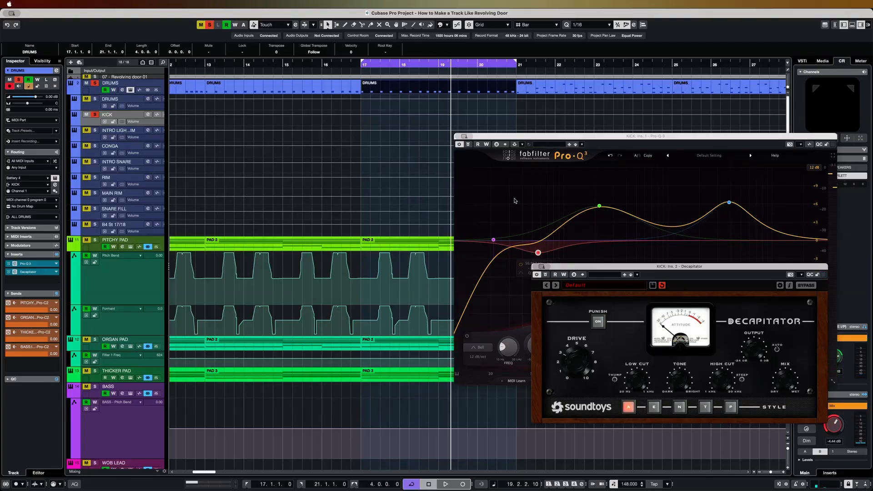
pyautogui.click(460, 138)
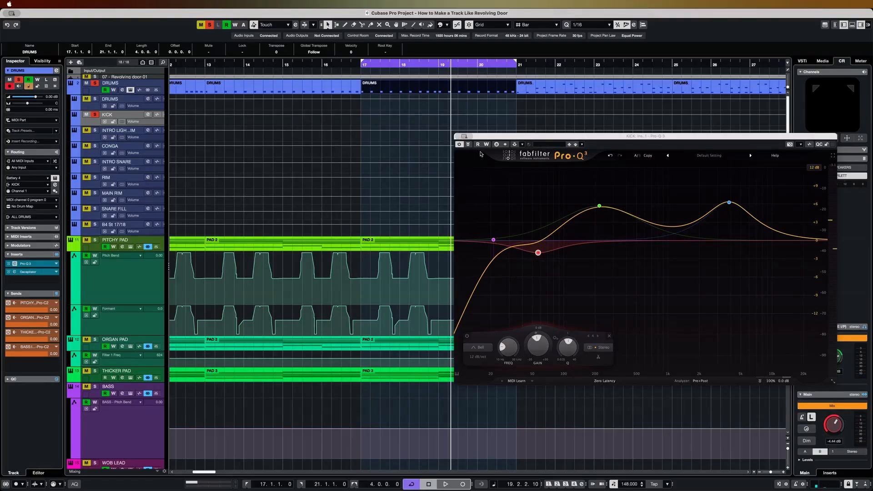
pyautogui.press('super+w')
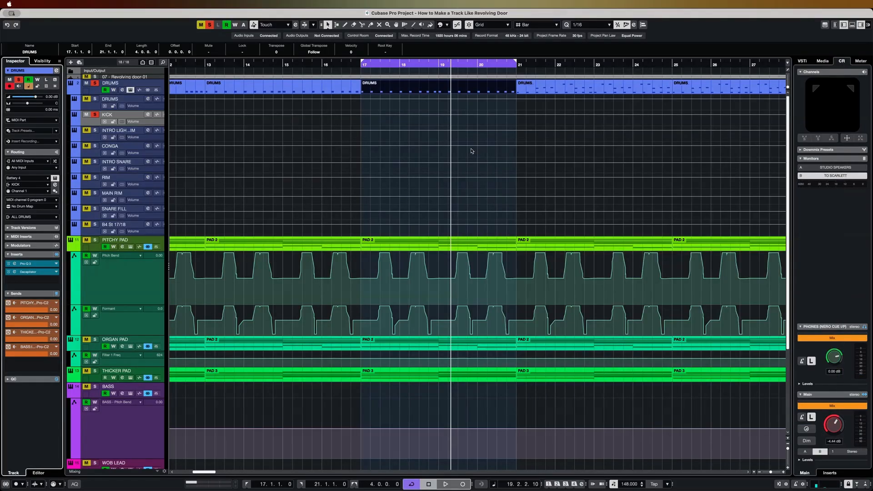
# - Clear the kick solo and audition the soloed drums over a cycle from bar 21 to 25
pyautogui.rightClick(208, 26)
pyautogui.click(208, 25)
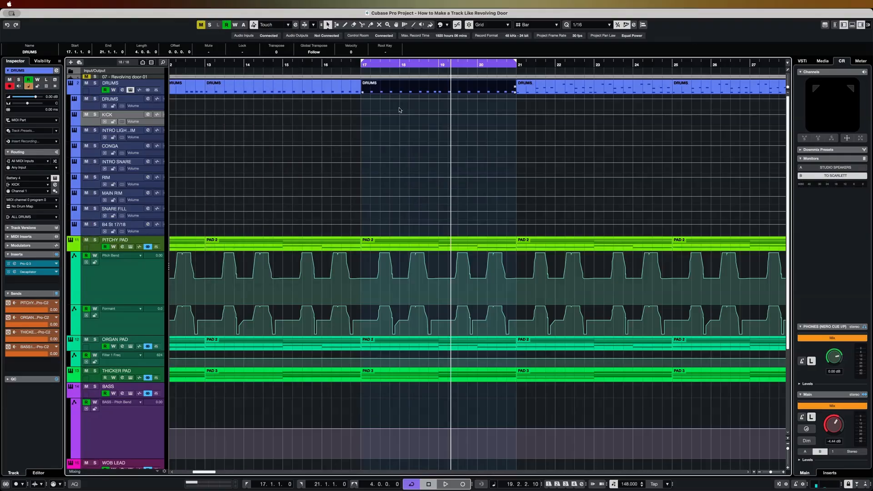
pyautogui.hscroll(1, 525, 148)
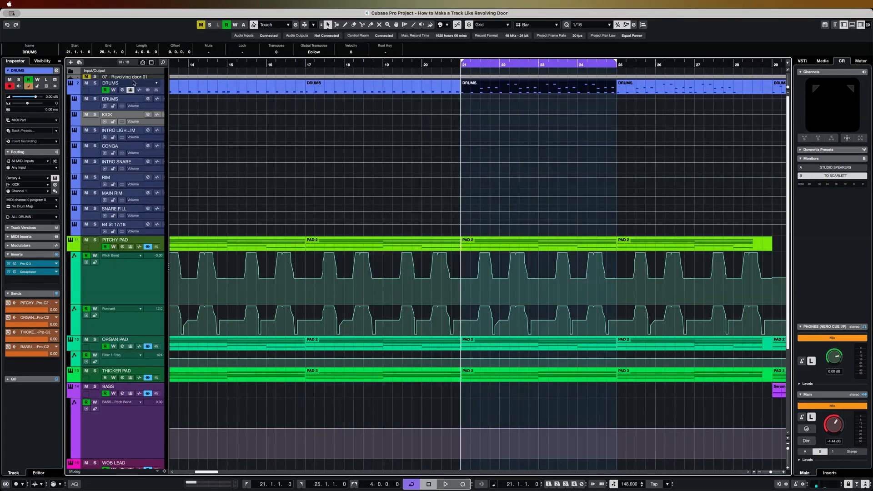
pyautogui.click(95, 83)
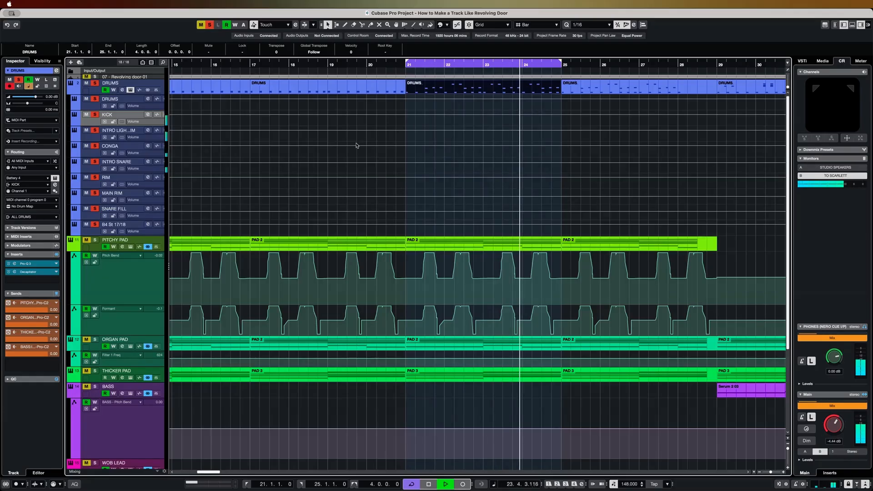
pyautogui.click(94, 140)
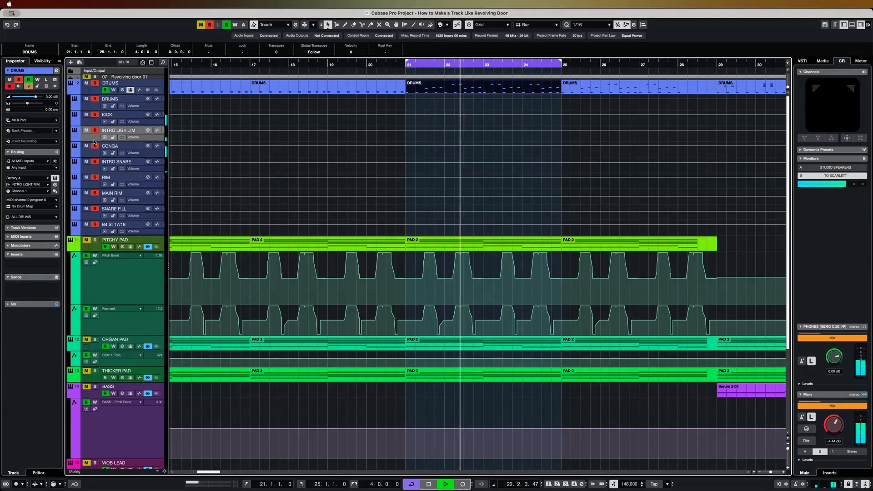
pyautogui.press('space')
# - Open the drums' Battery instrument and audition its three conga cells
pyautogui.click(132, 91)
pyautogui.click(501, 177)
pyautogui.click(521, 177)
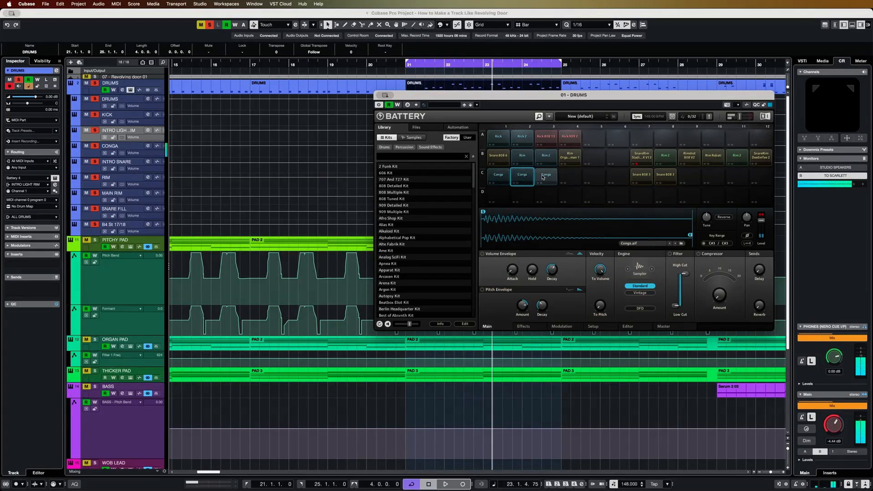
pyautogui.click(508, 177)
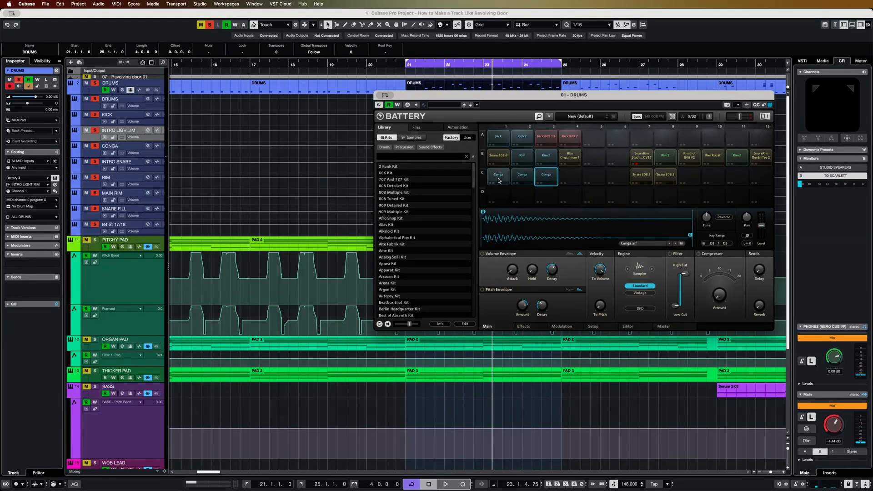
pyautogui.click(517, 178)
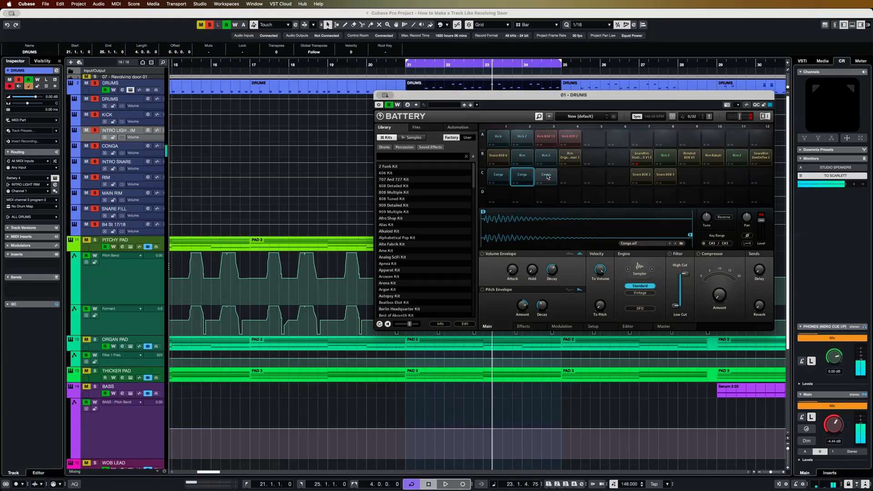
pyautogui.click(524, 177)
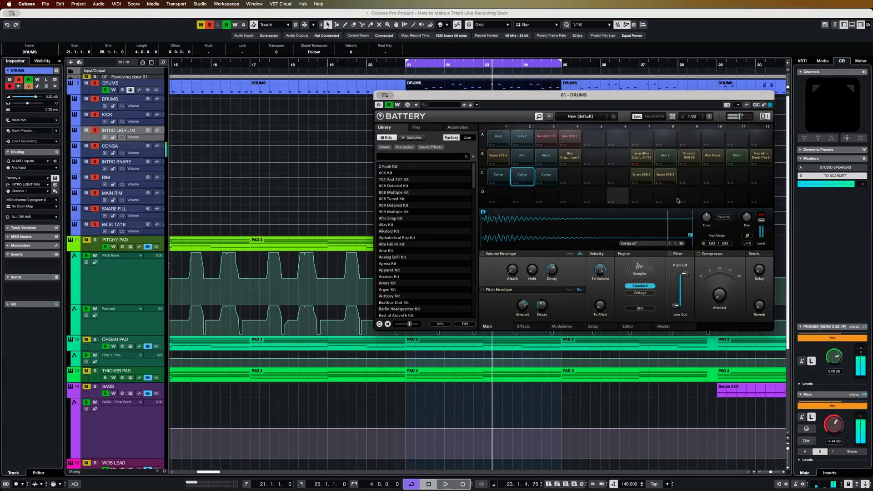
pyautogui.click(552, 178)
# - Audition Battery's rim and snare cells in rows B and C, including Snare 808 6
pyautogui.click(524, 160)
pyautogui.click(572, 158)
pyautogui.click(642, 157)
pyautogui.click(665, 157)
pyautogui.click(689, 158)
pyautogui.click(713, 157)
pyautogui.click(729, 158)
pyautogui.click(760, 158)
pyautogui.click(666, 176)
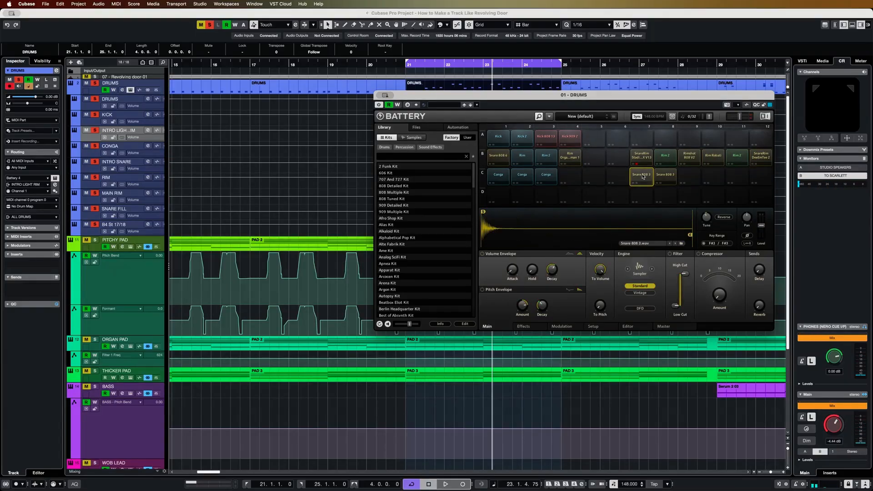
pyautogui.click(648, 178)
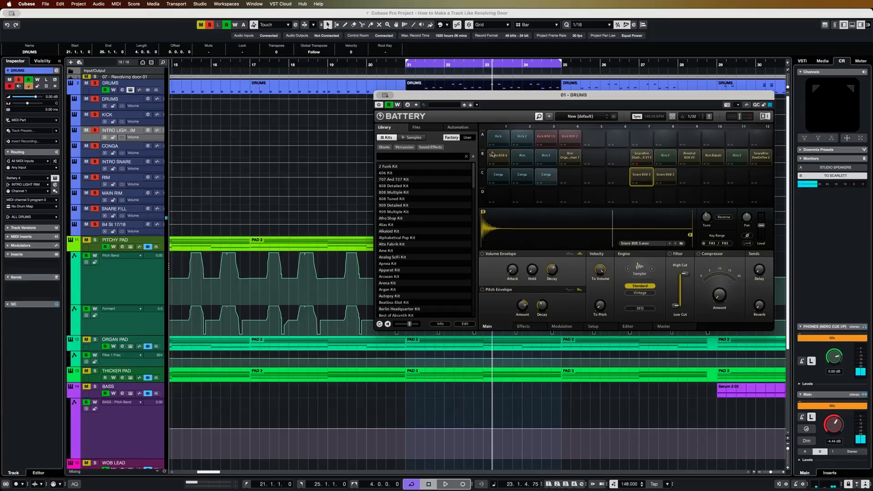
pyautogui.moveTo(505, 100); pyautogui.dragTo(440, 155)
pyautogui.click(440, 215)
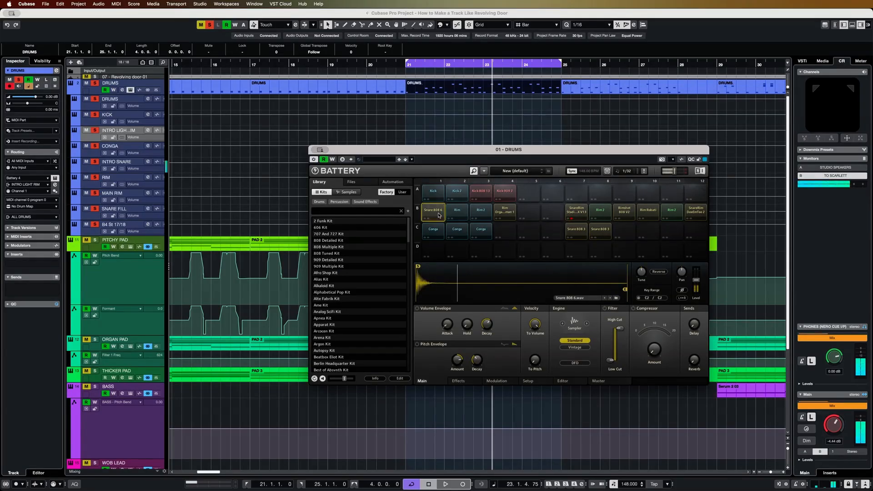
# - Clear the drum solo, play from bar 21 and open the drum part there in the Key Editor
pyautogui.click(407, 69)
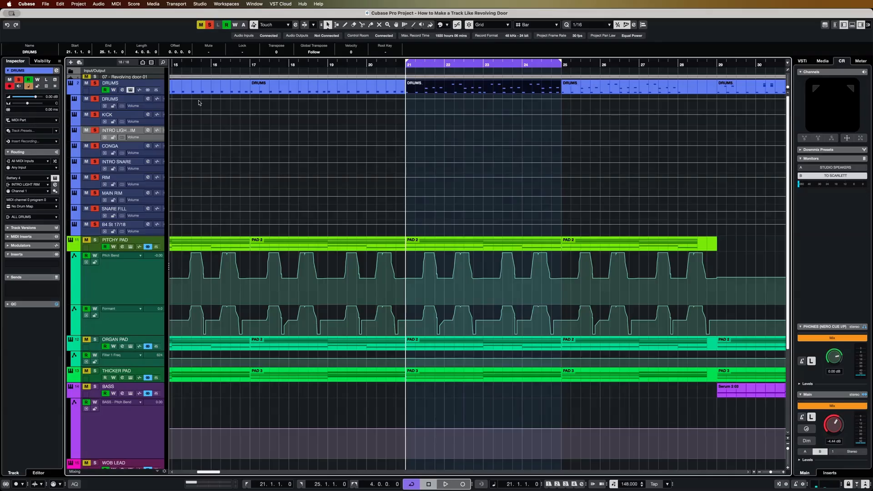
pyautogui.press('s')
pyautogui.press('space')
pyautogui.doubleClick(438, 87)
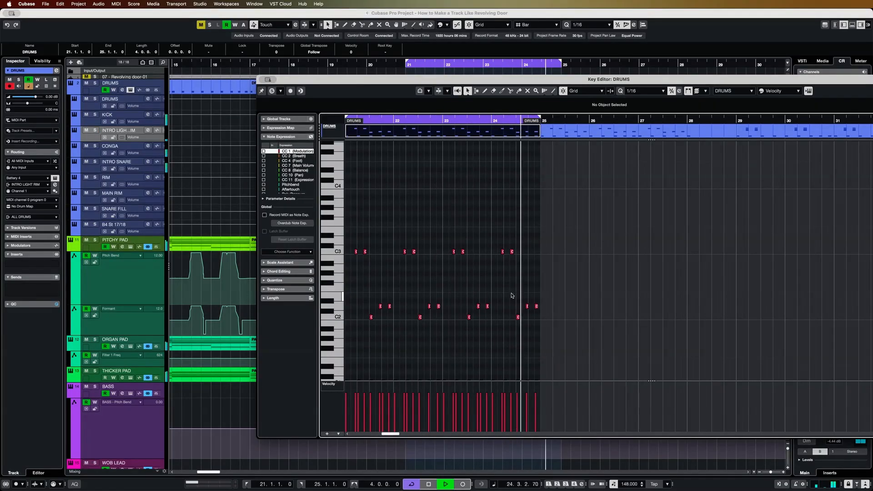
# - Move the Key Editor aside and extend the cycle range to bar 29
pyautogui.moveTo(322, 81); pyautogui.dragTo(720, 280)
pyautogui.hscroll(2, 659, 129)
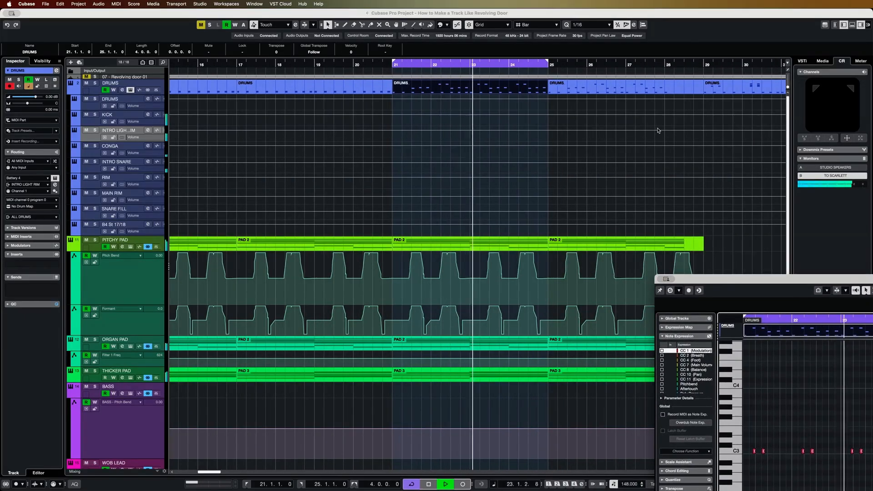
pyautogui.keyDown('alt'); pyautogui.click(702, 67); pyautogui.keyUp('alt')
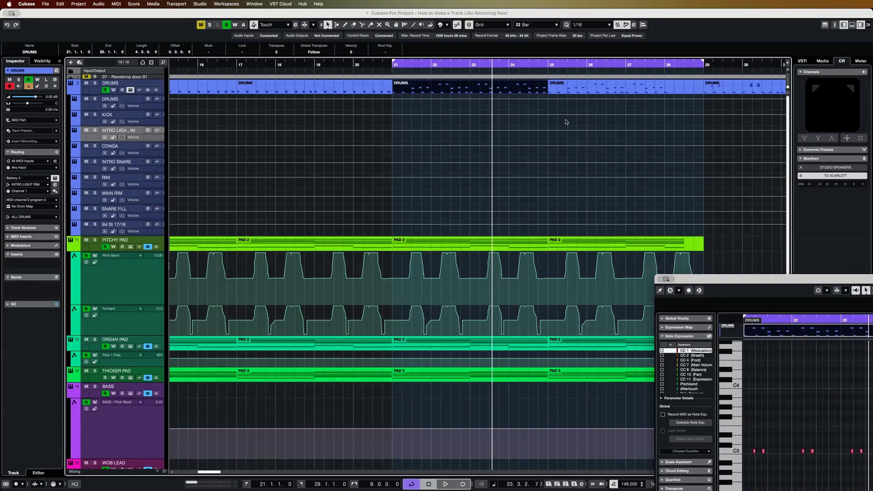
pyautogui.hscroll(2, 531, 128)
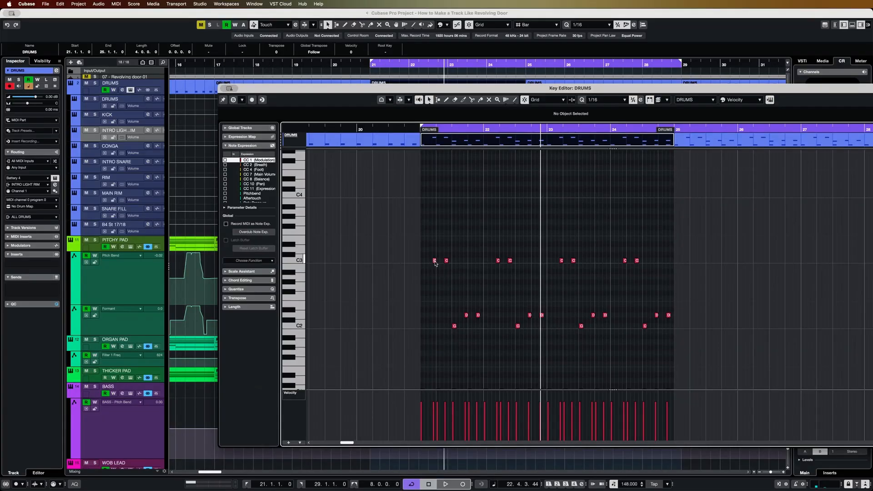
# - Examine the C3, D2 and C1 notes of the bar 21 drum part during playback and close the Key Editor
pyautogui.click(435, 262)
pyautogui.click(445, 261)
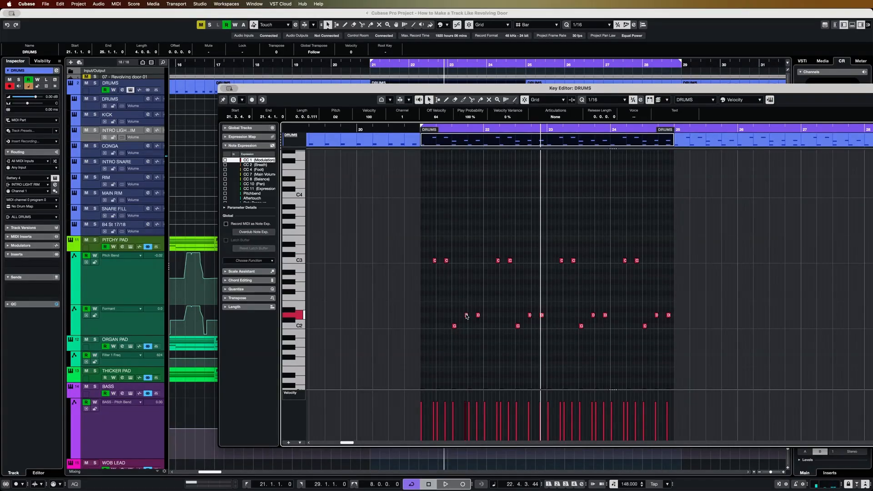
pyautogui.press('space')
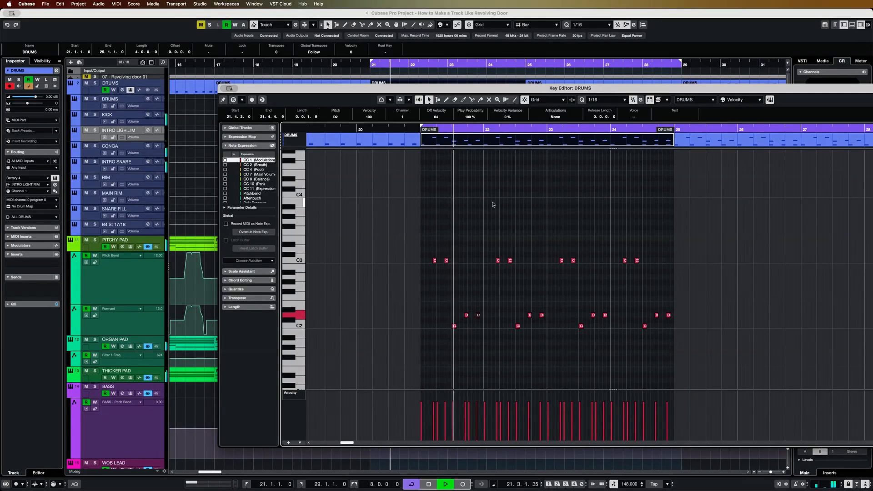
pyautogui.scroll(-1, 566, 273)
pyautogui.scroll(-2, 567, 272)
pyautogui.hscroll(2, 567, 273)
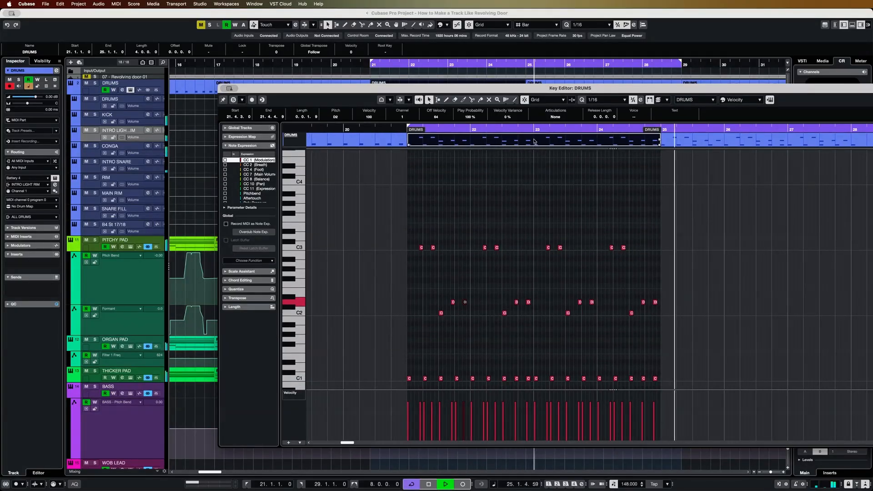
pyautogui.click(225, 89)
# - Switch off cycle playback and follow the arrangement past bar 29
pyautogui.hscroll(1, 672, 296)
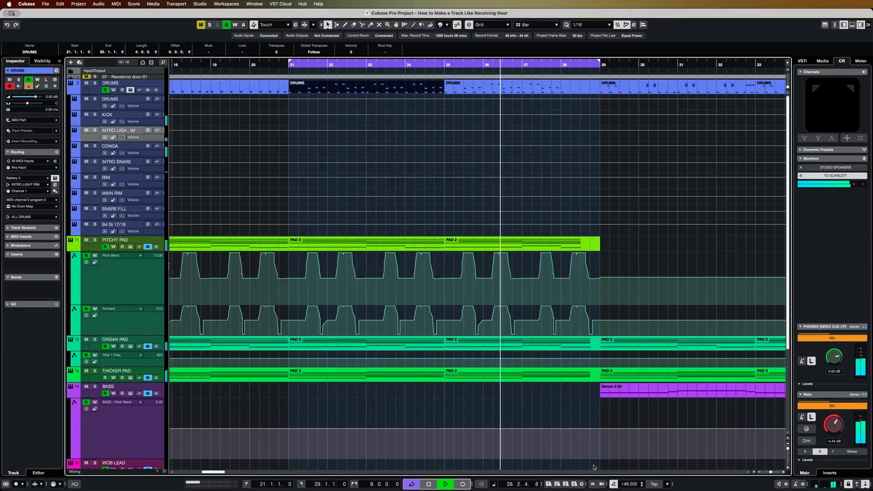
pyautogui.click(419, 486)
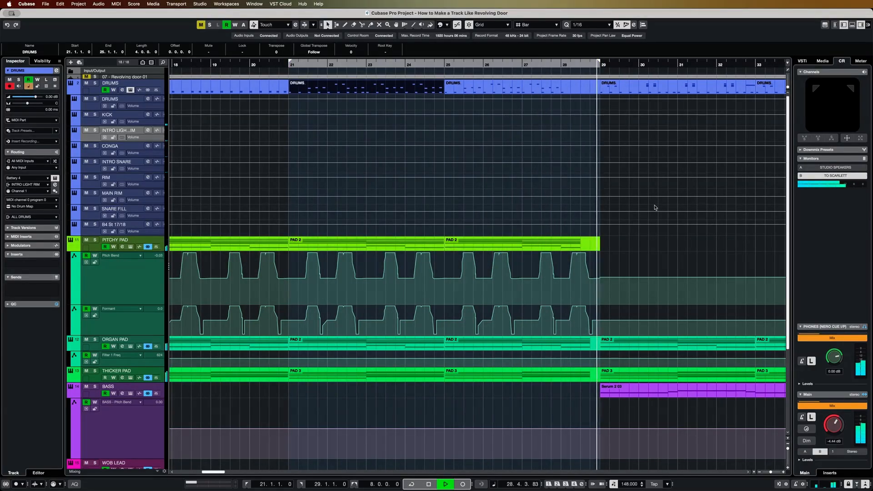
pyautogui.hscroll(10, 650, 209)
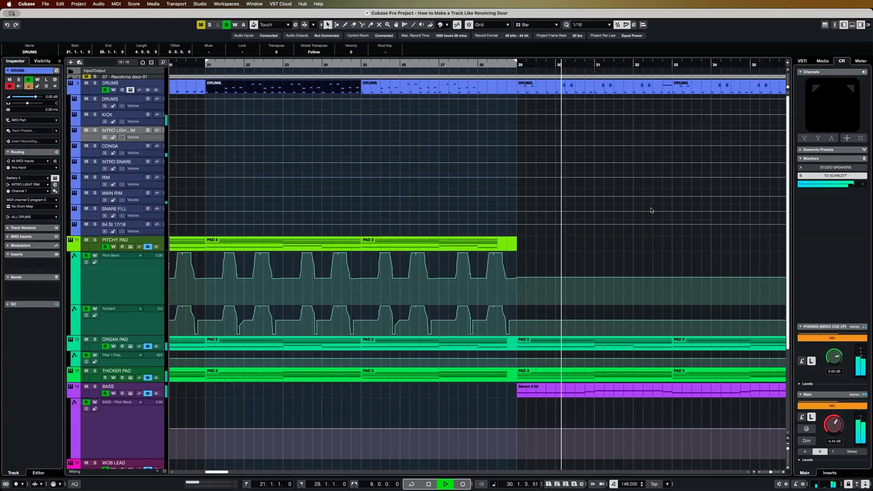
# - Set an active cycle from bar 29 to 37, using the Thicker Pad part at bar 29 as its start
pyautogui.click(509, 379)
pyautogui.press('p')
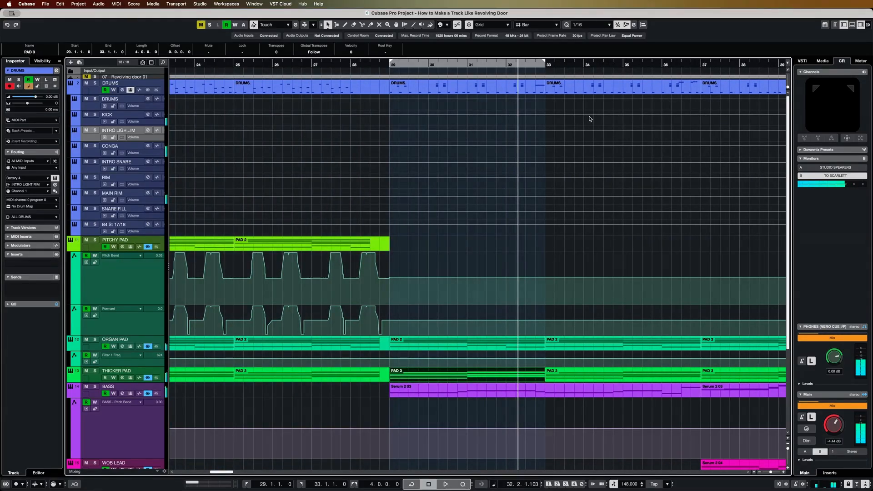
pyautogui.hscroll(2, 582, 189)
pyautogui.keyDown('alt'); pyautogui.click(685, 65); pyautogui.keyUp('alt')
pyautogui.click(467, 63)
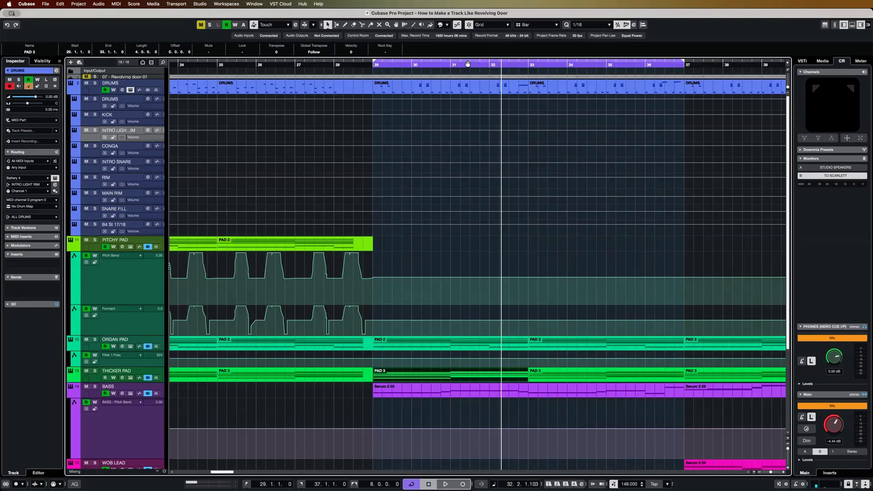
# - Open the bar 29 drum part in the Key Editor, examine its notes, start playback and close the editor
pyautogui.doubleClick(407, 90)
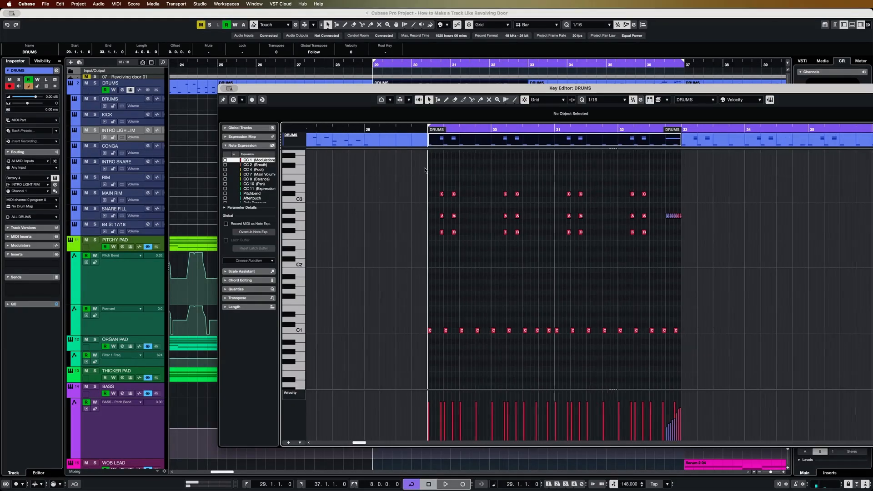
pyautogui.hscroll(5, 452, 199)
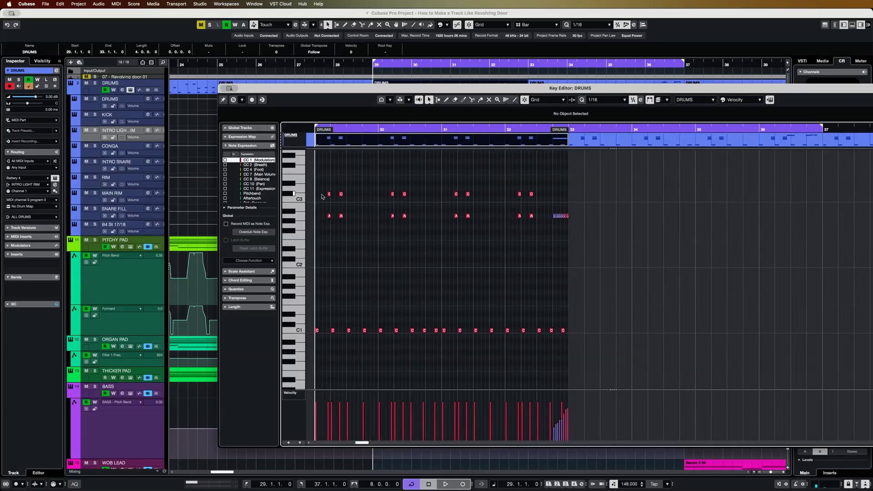
pyautogui.scroll(-1, 389, 253)
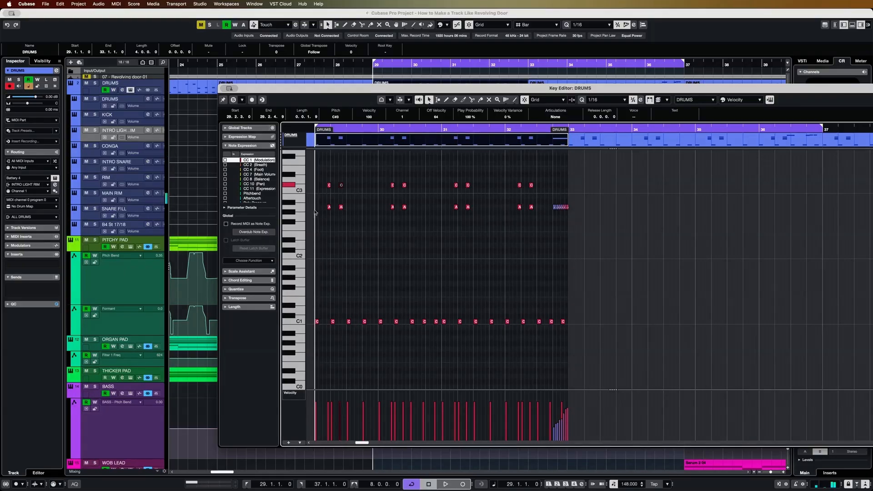
pyautogui.hscroll(-1, 358, 227)
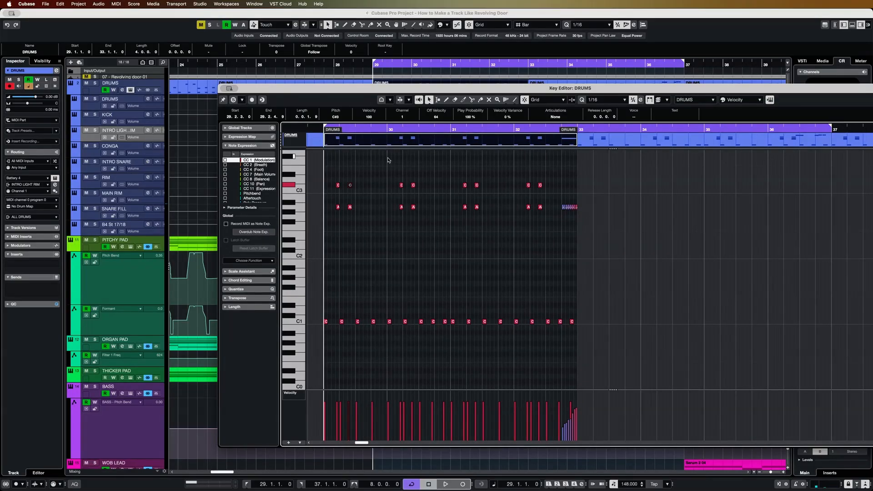
pyautogui.click(454, 243)
pyautogui.press('space')
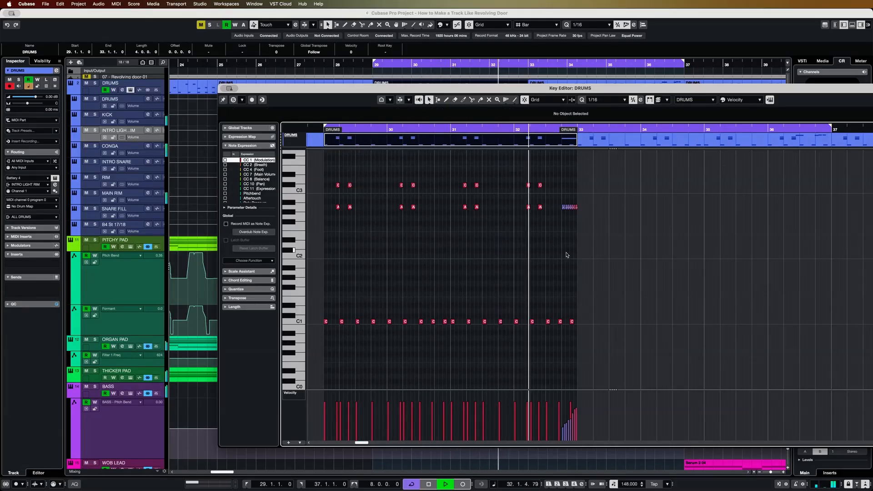
pyautogui.click(223, 89)
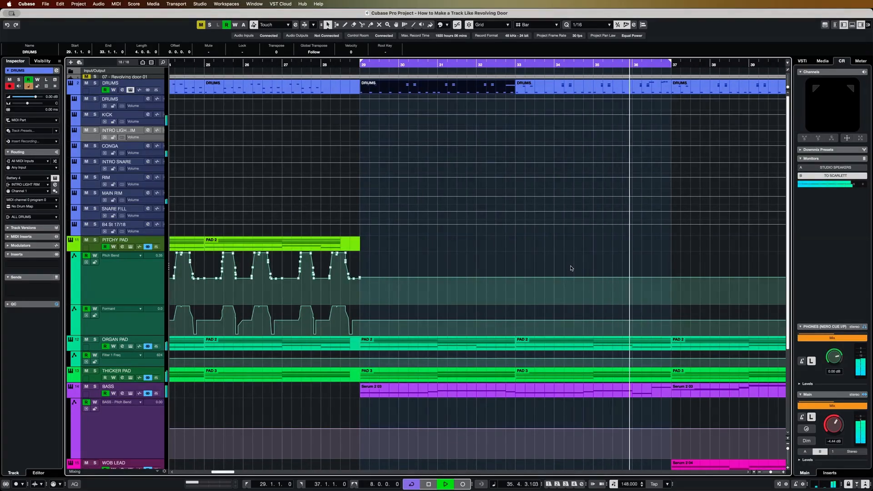
# - Open the bar 33 drum part, examine the fill notes at its end and close the Key Editor
pyautogui.press('g')
pyautogui.press('g')
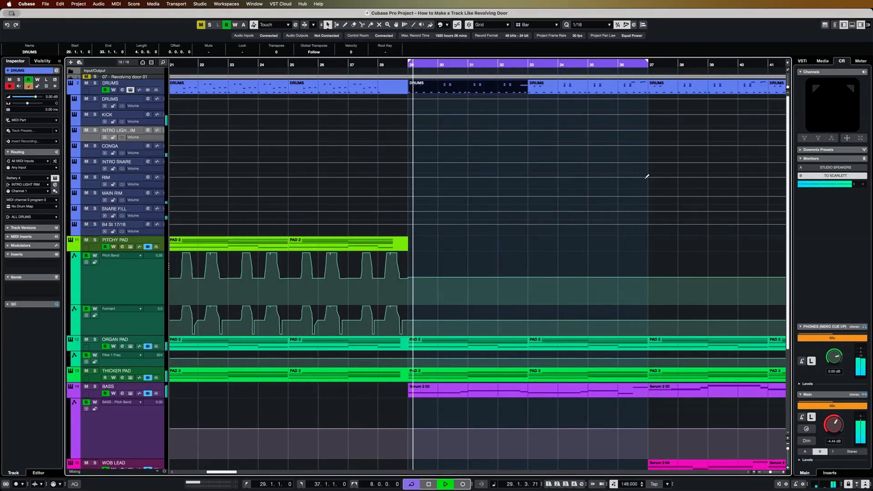
pyautogui.doubleClick(638, 90)
pyautogui.click(529, 189)
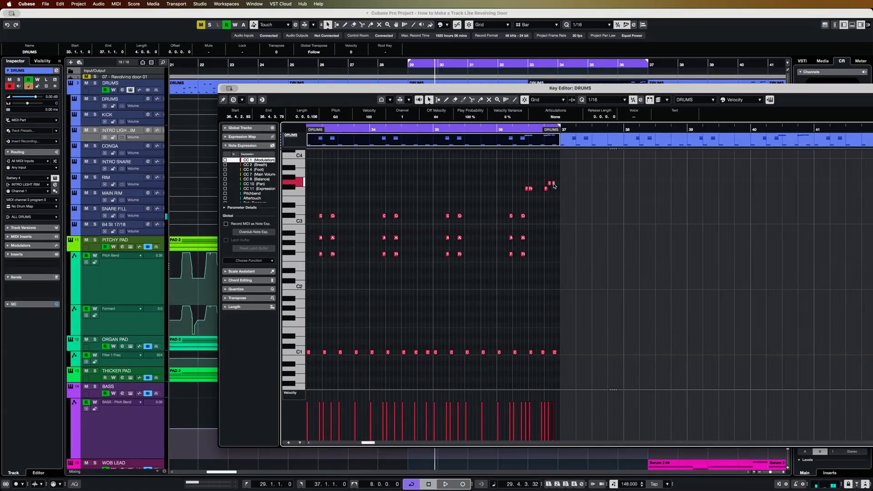
pyautogui.click(225, 91)
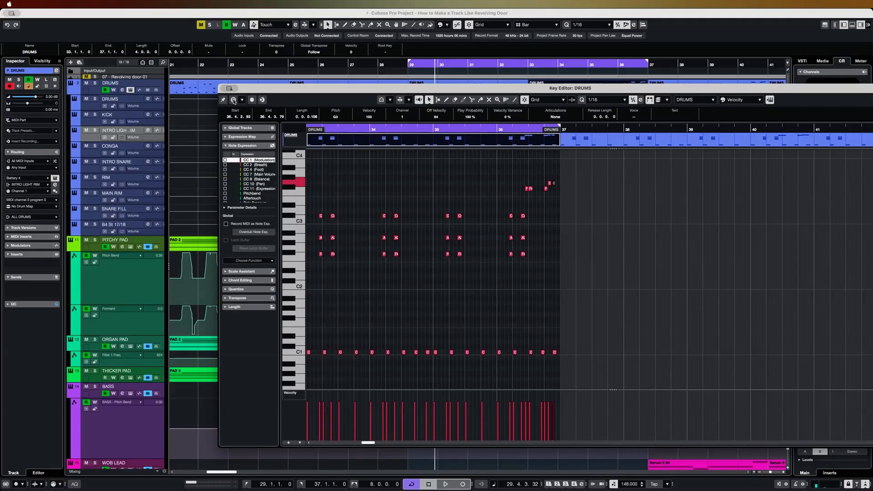
pyautogui.click(497, 236)
# - Open the BASS track's Serum 2, solo the track and show its Pro-C 2 compressor insert during playback
pyautogui.click(131, 394)
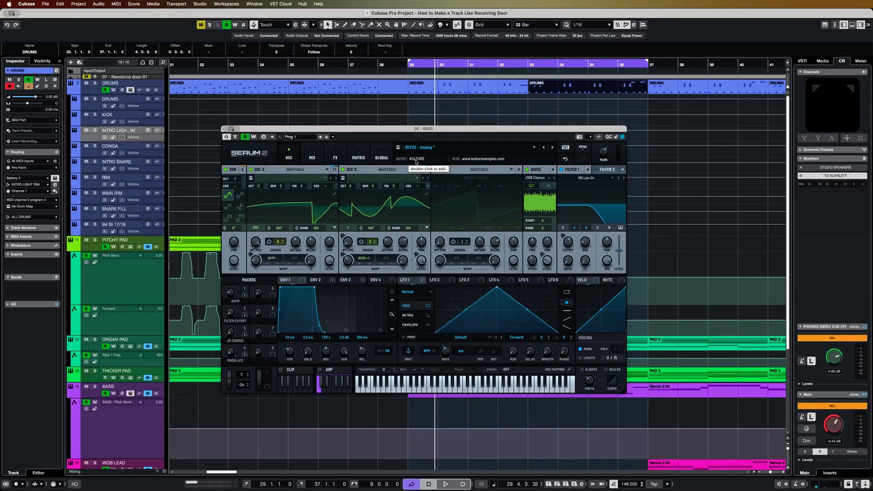
pyautogui.click(95, 386)
pyautogui.click(98, 395)
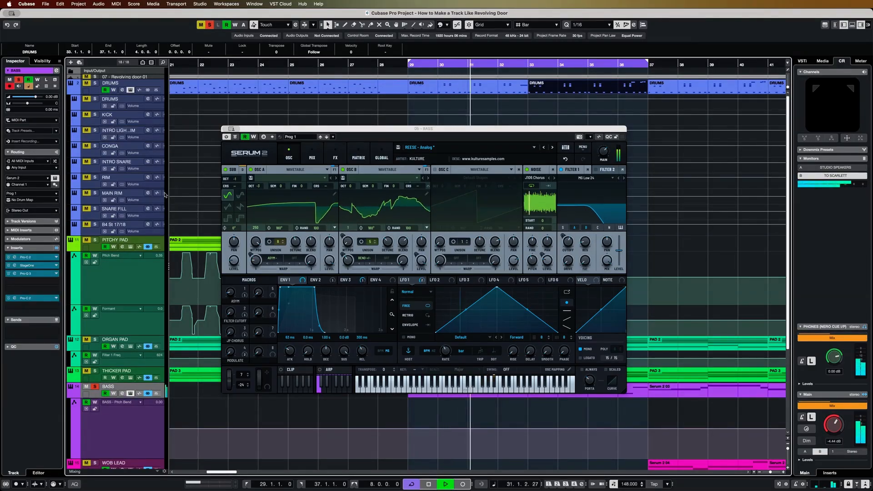
pyautogui.click(39, 258)
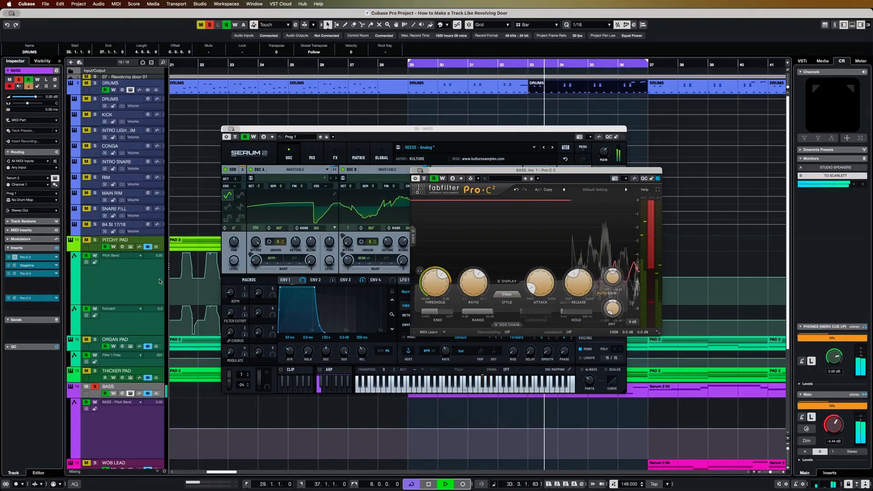
# - Open the StageOne insert on the BASS track and set its width high pass to 114 Hz
pyautogui.click(34, 266)
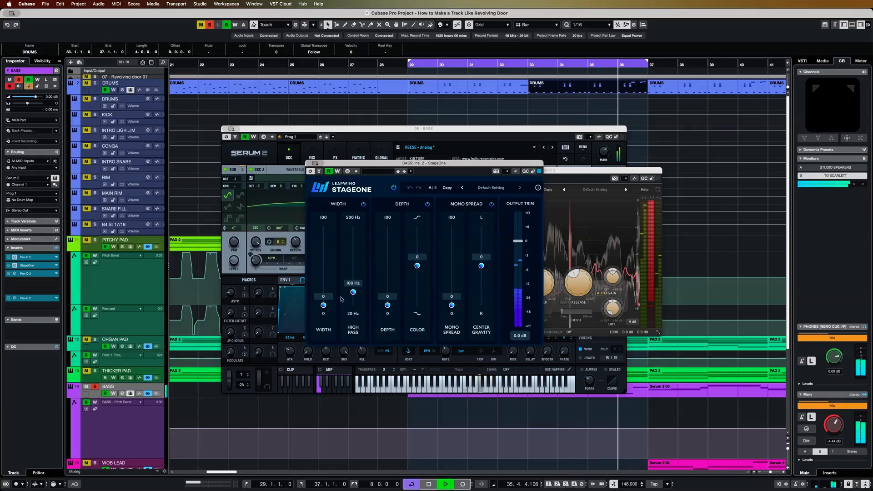
pyautogui.moveTo(323, 305)
pyautogui.mouseDown()
pyautogui.moveTo(326, 287)
pyautogui.moveTo(325, 318)
pyautogui.mouseUp()
pyautogui.moveTo(354, 292); pyautogui.dragTo(354, 290)
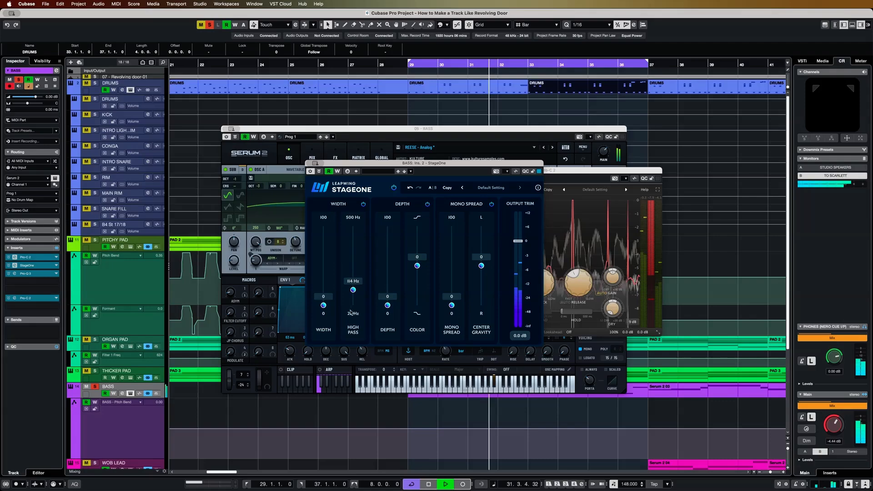
# - Show the BASS track's Pro-Q 3 equalizer and compare the sound with all inserts bypassed and active
pyautogui.click(26, 273)
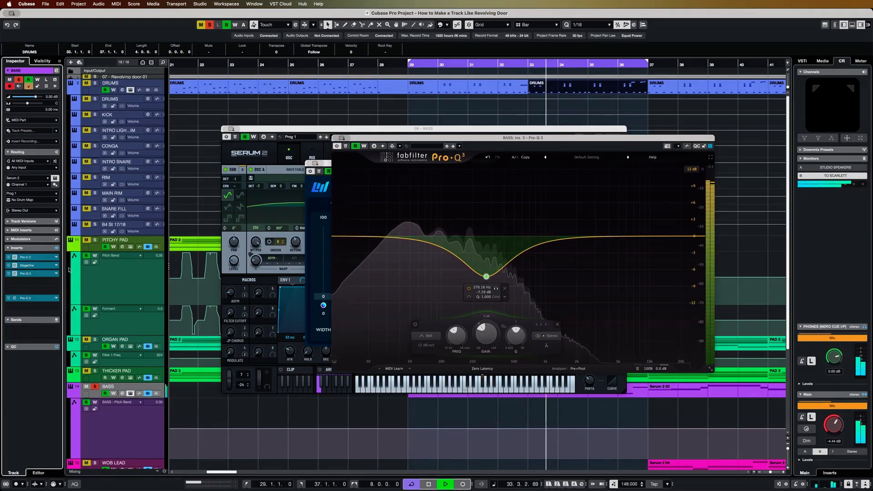
pyautogui.click(56, 249)
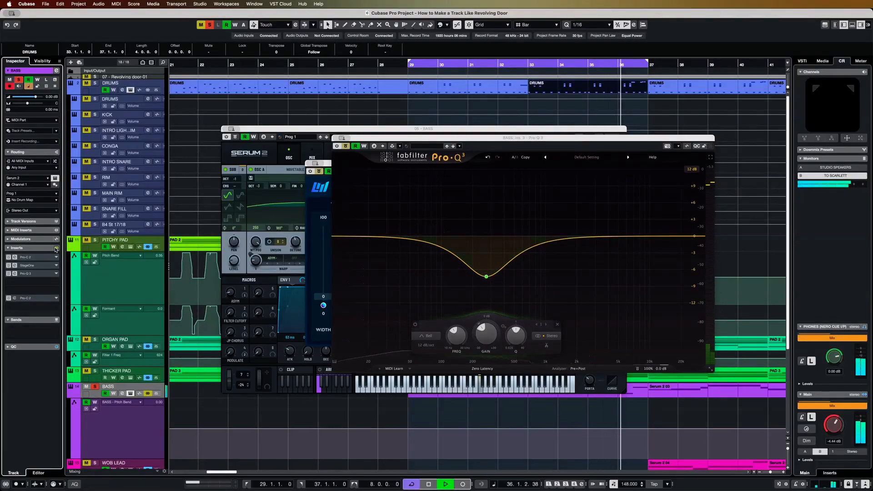
pyautogui.click(55, 249)
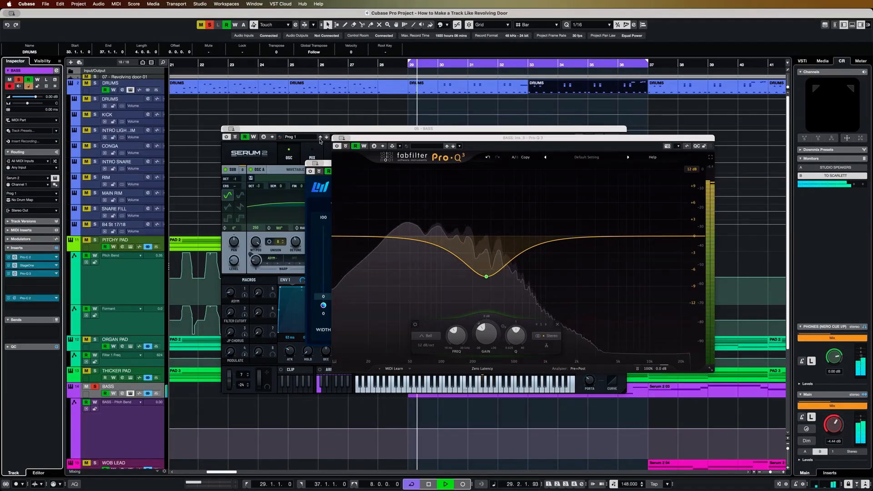
# - Stop playback and close the BASS track's Serum 2 and insert effect windows
pyautogui.press('space')
pyautogui.click(320, 171)
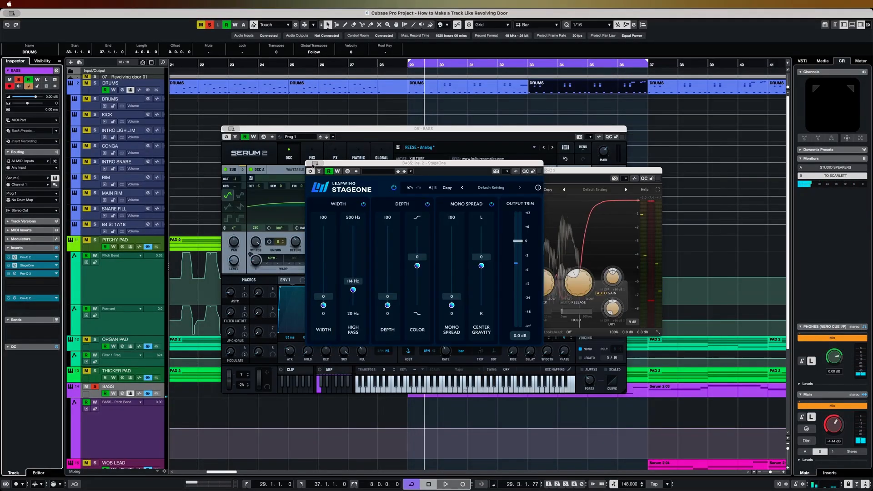
pyautogui.press('super+w')
pyautogui.click(236, 142)
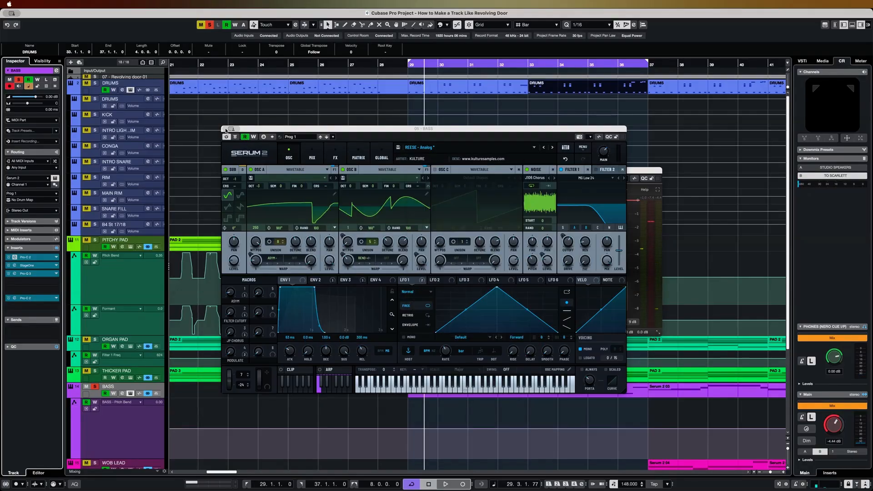
pyautogui.press('super+w')
pyautogui.press('super+w')
# - Unsolo the BASS track, play the bar 29 to 37 cycle with all tracks and deselect the drum part
pyautogui.hscroll(-5, 237, 143)
pyautogui.click(271, 65)
pyautogui.press('space')
pyautogui.press('s')
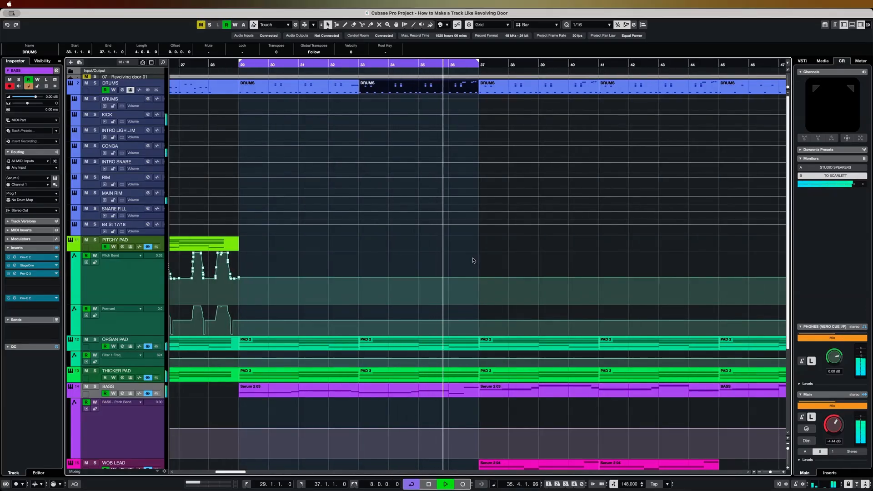
pyautogui.press('space')
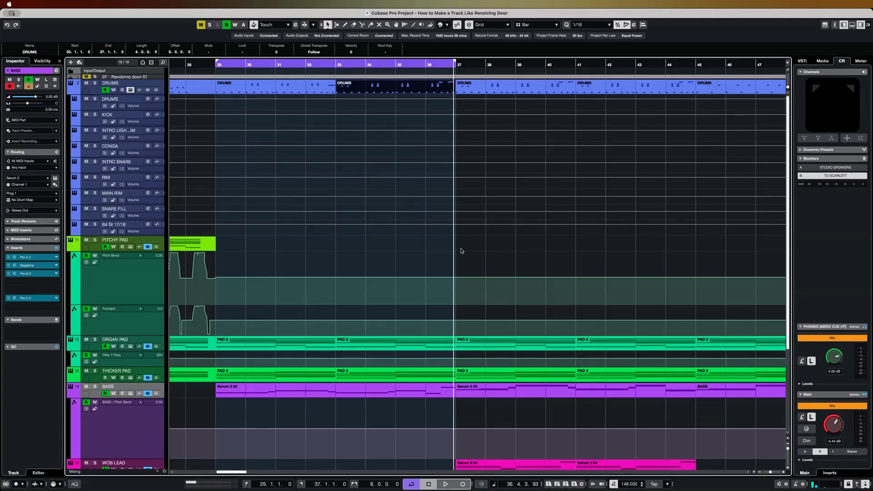
pyautogui.click(474, 246)
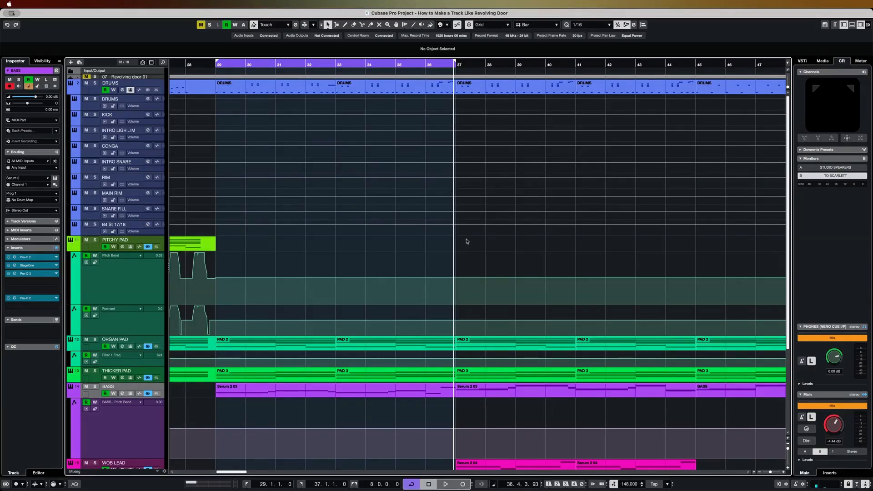
# - Set the cycle range from bar 37 to 41 using the first WOB LEAD part
pyautogui.scroll(-3, 466, 241)
pyautogui.scroll(-3, 513, 244)
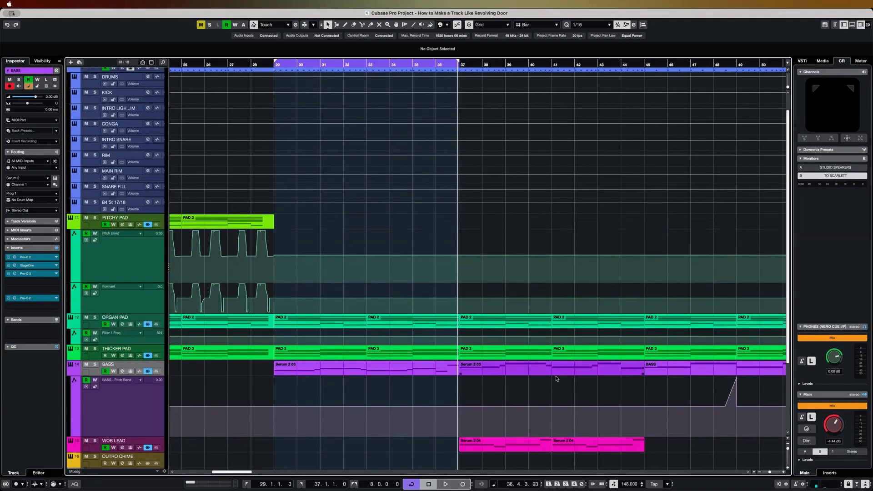
pyautogui.click(531, 443)
pyautogui.press('p')
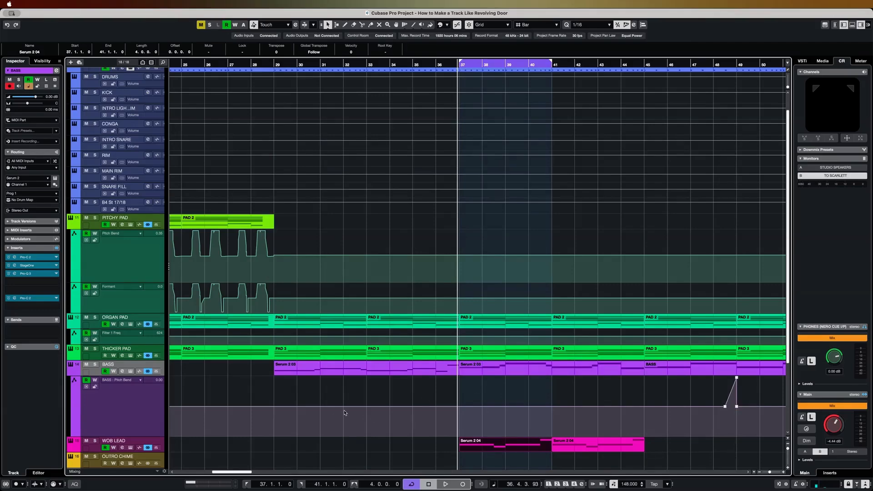
# - Select and solo the WOB LEAD track, play the cycle and deselect its part
pyautogui.hscroll(1, 298, 434)
pyautogui.scroll(-1, 375, 447)
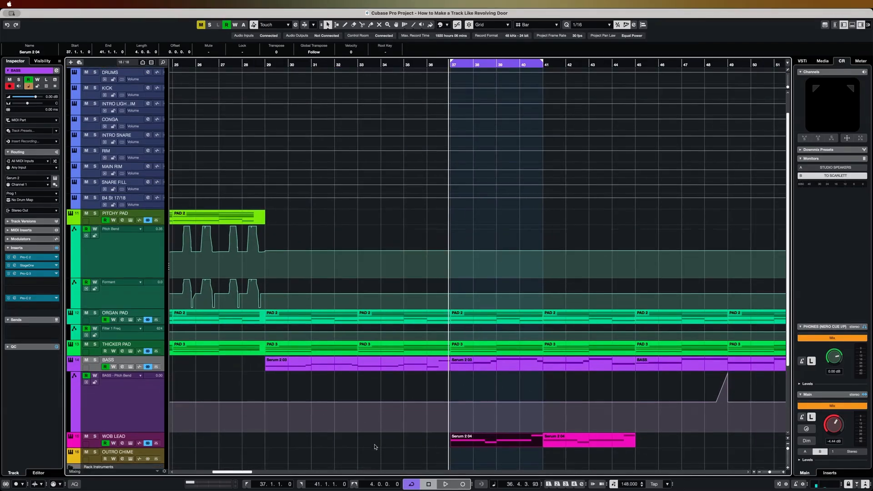
pyautogui.click(115, 436)
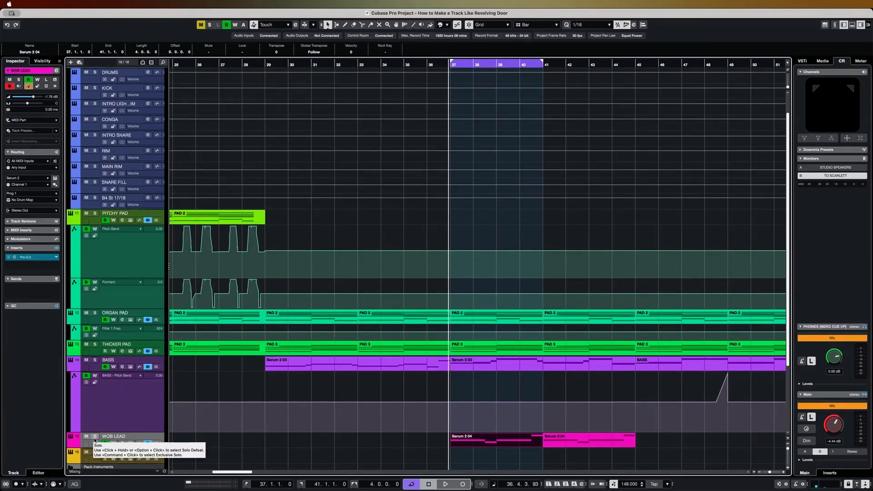
pyautogui.click(94, 437)
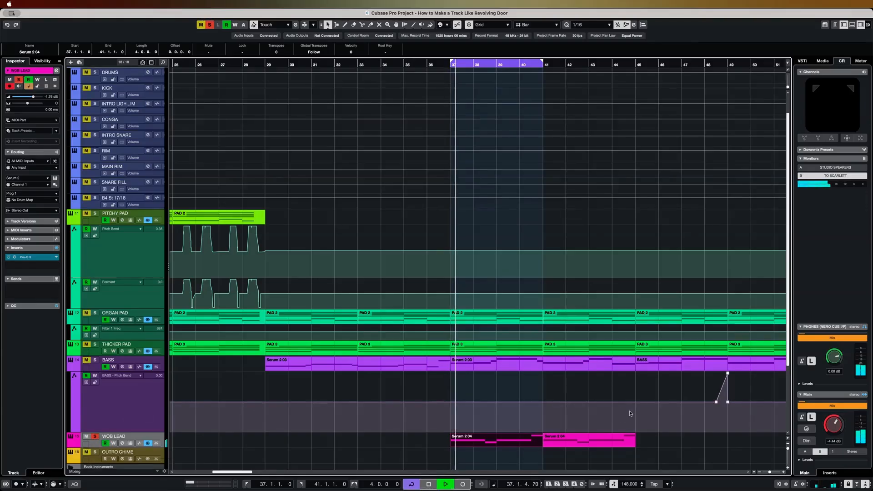
pyautogui.click(667, 443)
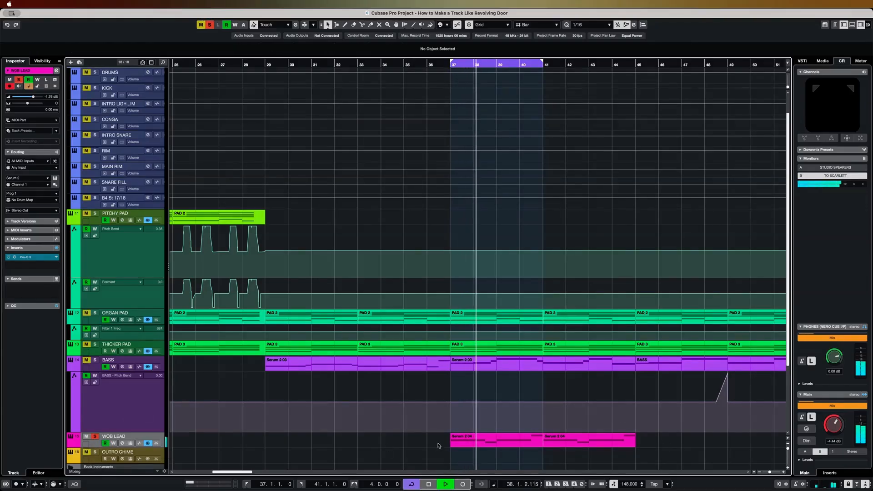
# - Examine the first WOB LEAD part's notes in the Key Editor and its Serum 2 oscillator and voicing settings
pyautogui.doubleClick(493, 440)
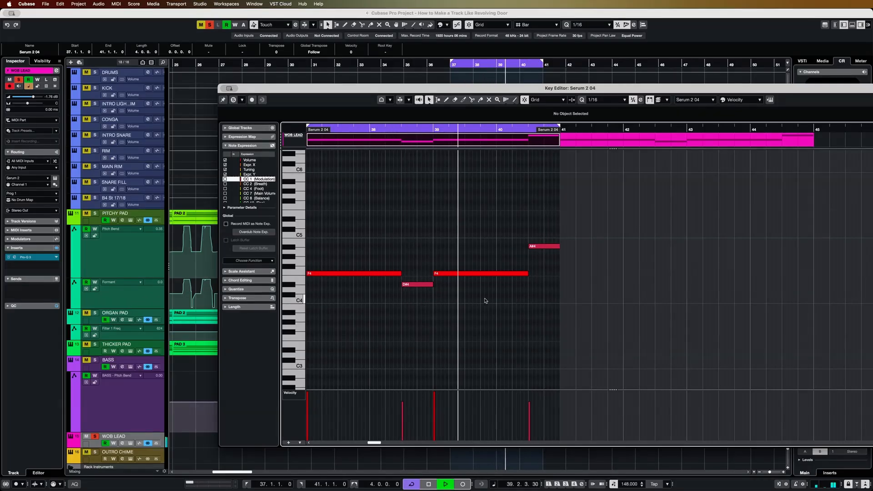
pyautogui.click(129, 442)
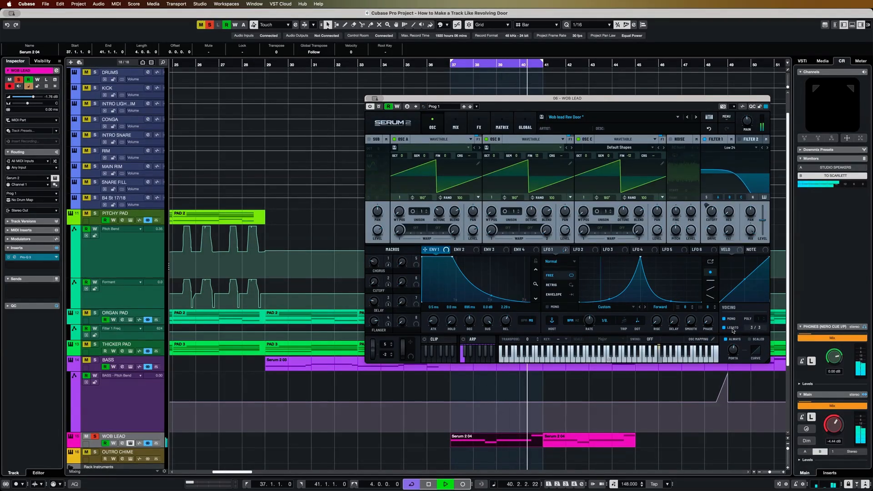
pyautogui.press('space')
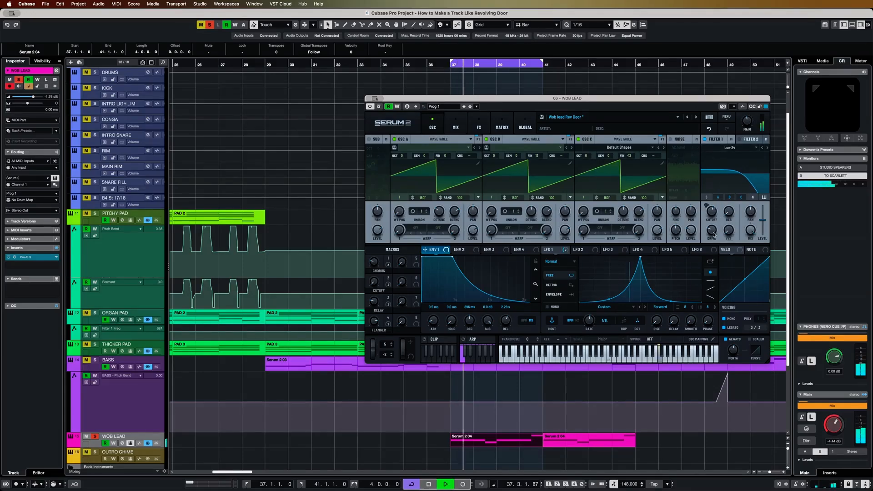
pyautogui.press('space')
# - Straighten the LFO 1 curve in the WOB LEAD Serum 2 and bend both slopes inward to a sharp central peak
pyautogui.doubleClick(608, 299)
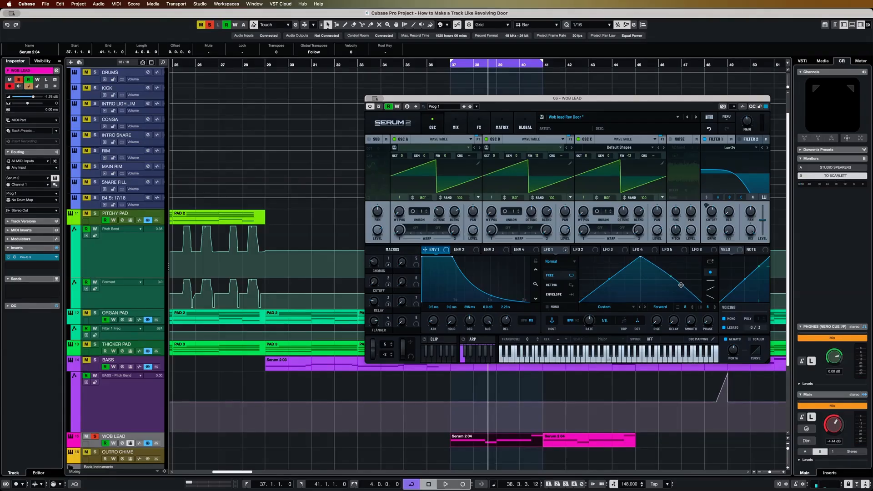
pyautogui.press('space')
pyautogui.moveTo(611, 281); pyautogui.dragTo(615, 288)
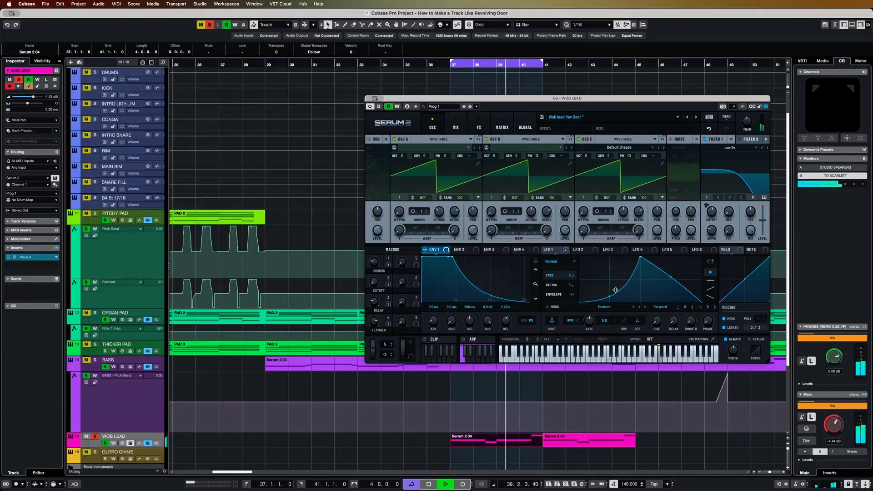
pyautogui.moveTo(668, 279); pyautogui.dragTo(660, 294)
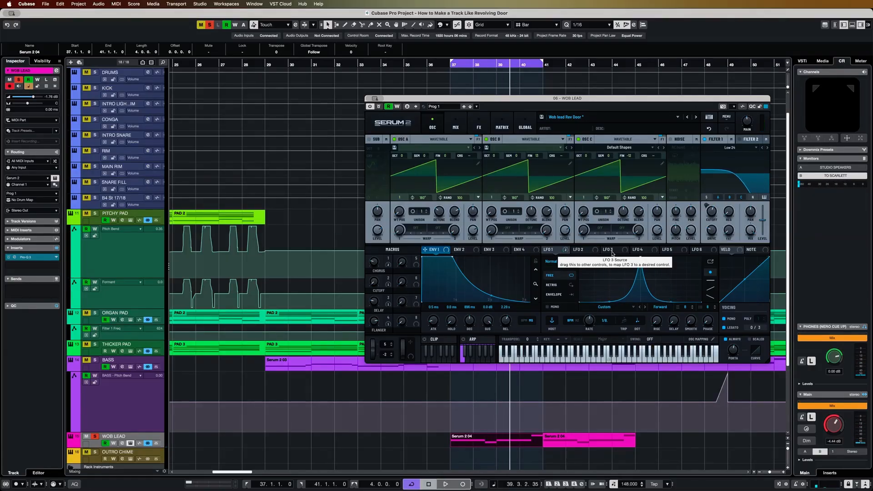
# - Examine the effects chain of the WOB LEAD Serum 2 patch, with Hyper/Dimension, Reverb and Chorus
pyautogui.click(482, 126)
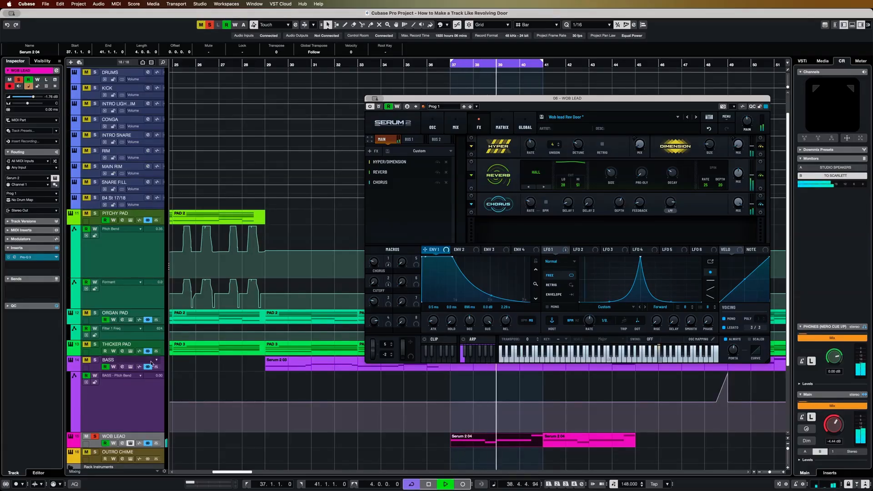
# - Close the WOB LEAD Serum 2 window and stop playback
pyautogui.click(95, 445)
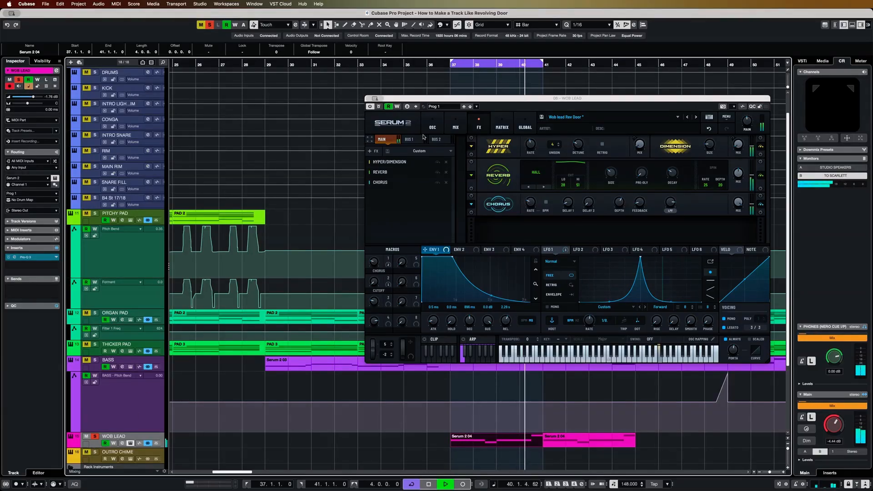
pyautogui.click(370, 100)
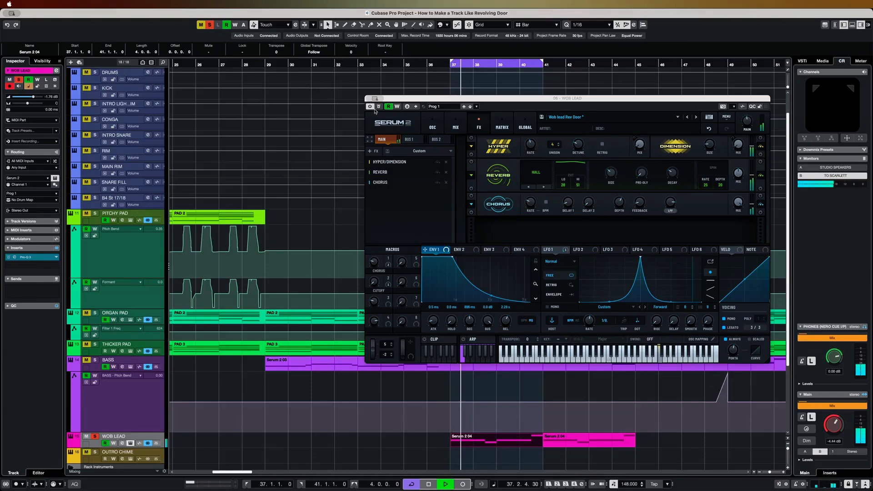
pyautogui.click(376, 112)
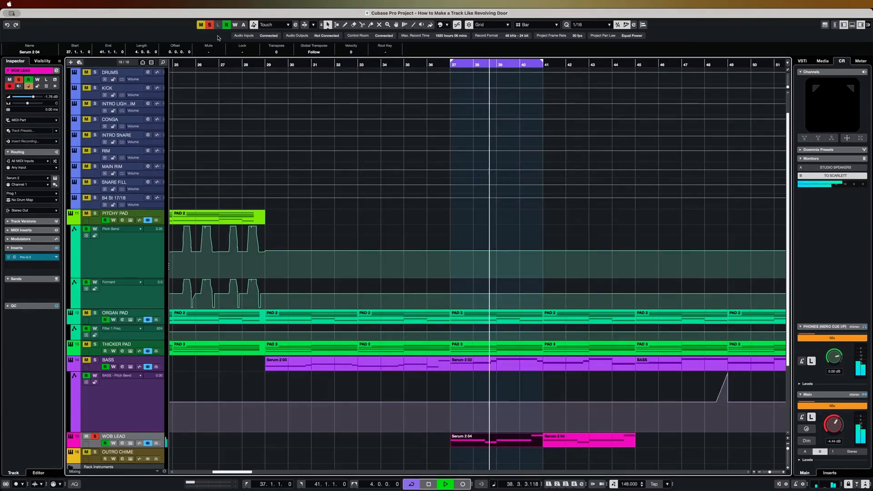
pyautogui.press('space')
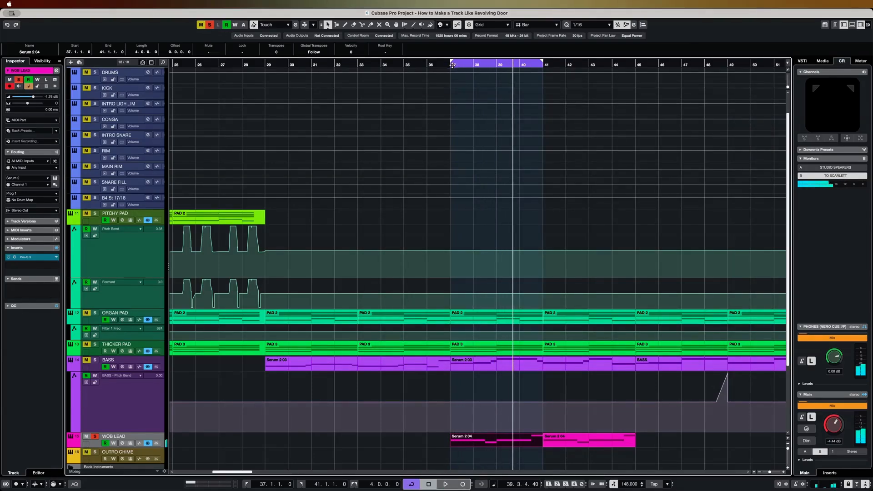
# - Unsolo WOB LEAD, turn the cycle off and play the full arrangement from bar 37 up to bar 49
pyautogui.click(456, 66)
pyautogui.press('s')
pyautogui.press('space')
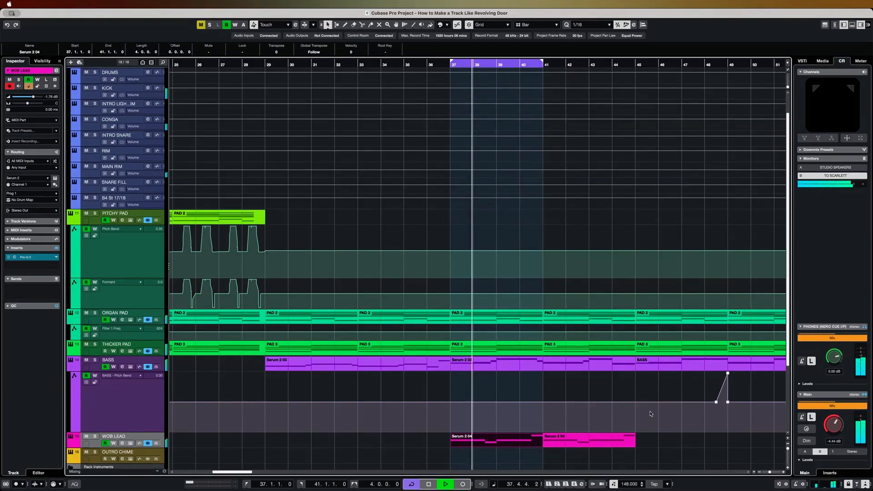
pyautogui.press('/')
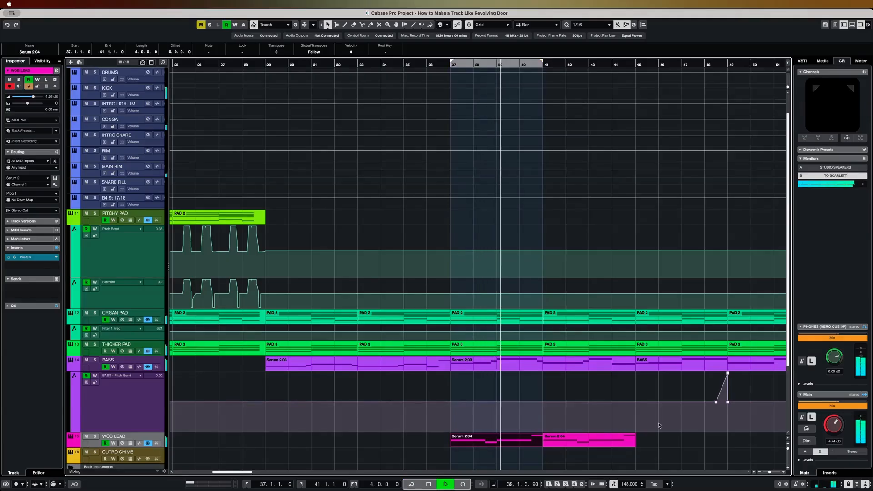
pyautogui.hscroll(1, 665, 427)
pyautogui.scroll(1, 664, 426)
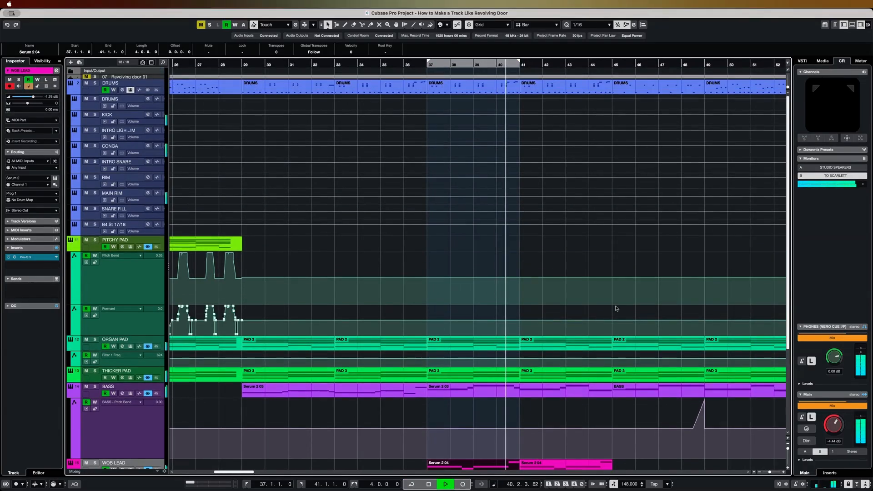
pyautogui.hscroll(9, 602, 265)
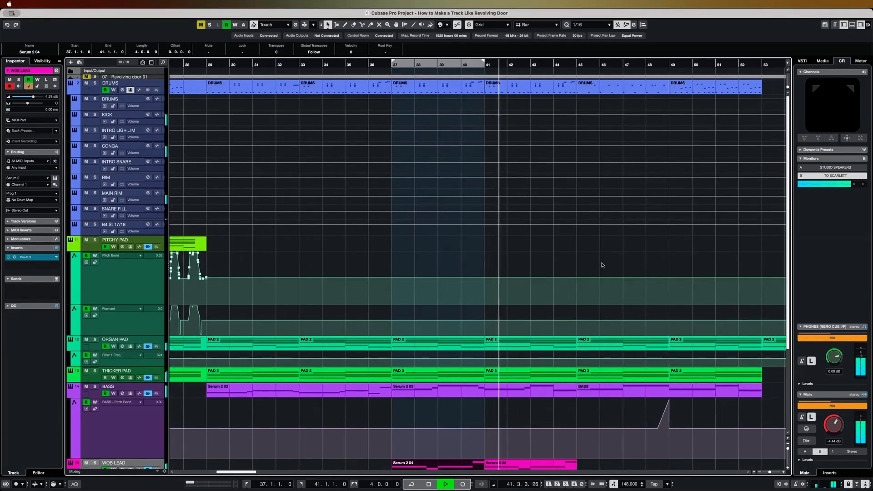
pyautogui.scroll(-5, 562, 286)
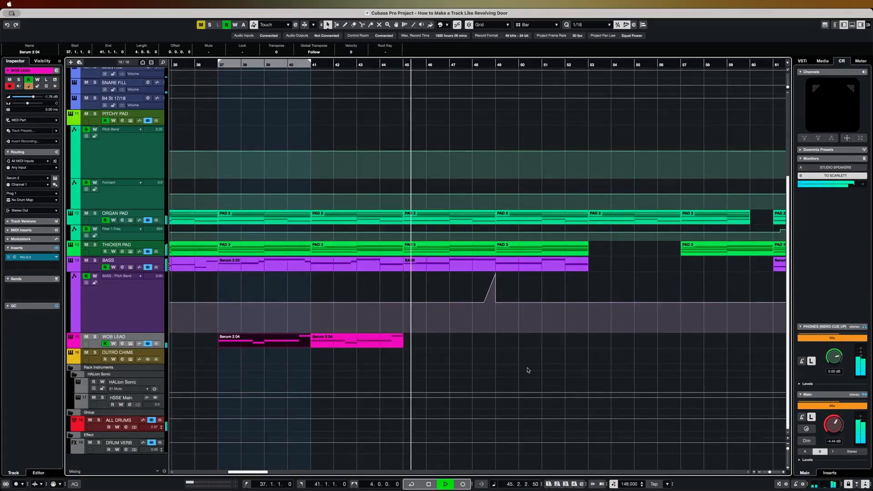
pyautogui.scroll(5, 528, 367)
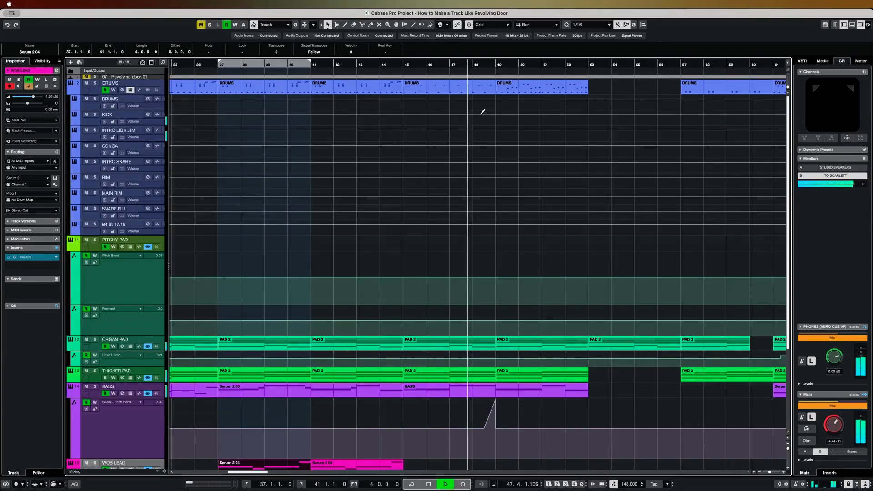
pyautogui.press('space')
# - Examine the DRUMS part at bar 45 in the Key Editor and play its pattern from the part's start
pyautogui.click(430, 90)
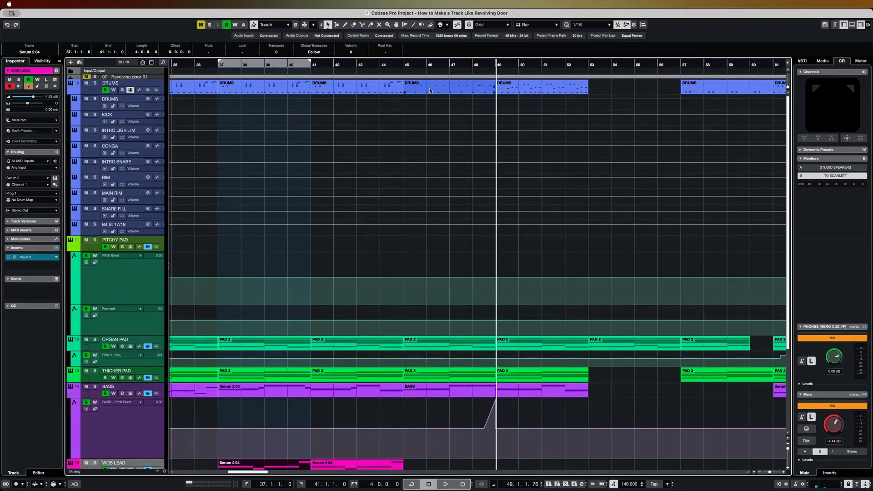
pyautogui.doubleClick(430, 90)
pyautogui.scroll(-2, 418, 337)
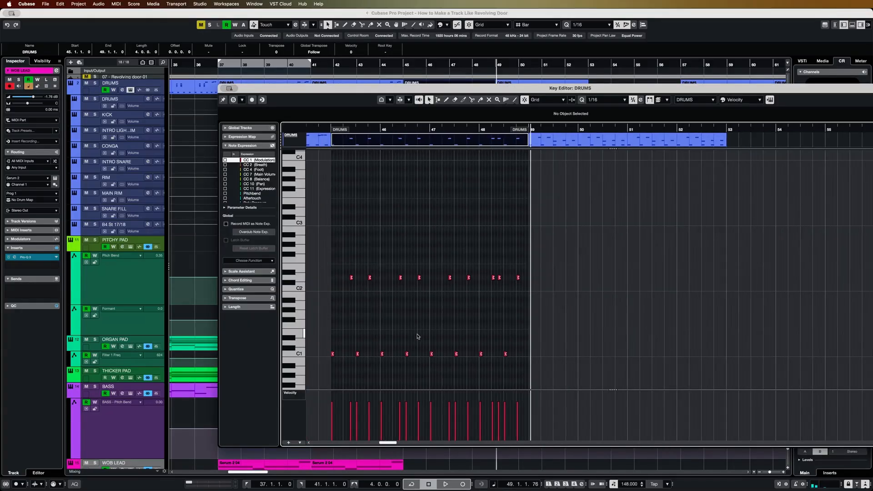
pyautogui.scroll(4, 375, 371)
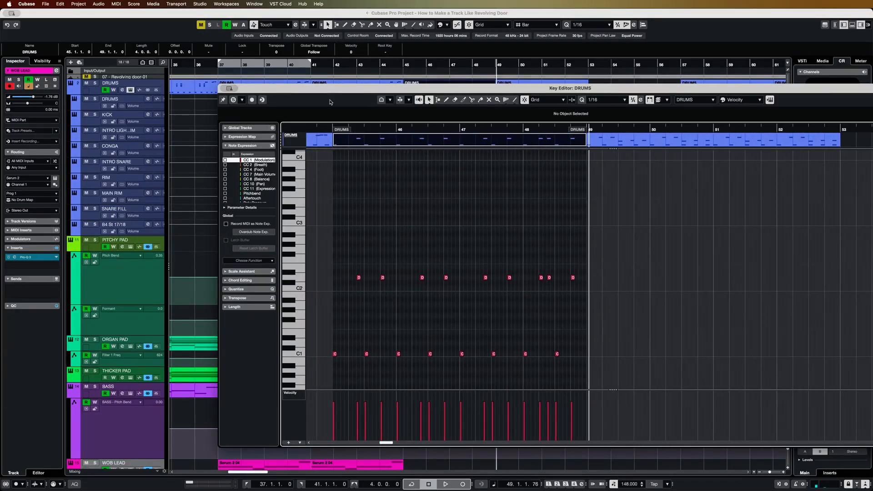
pyautogui.click(330, 130)
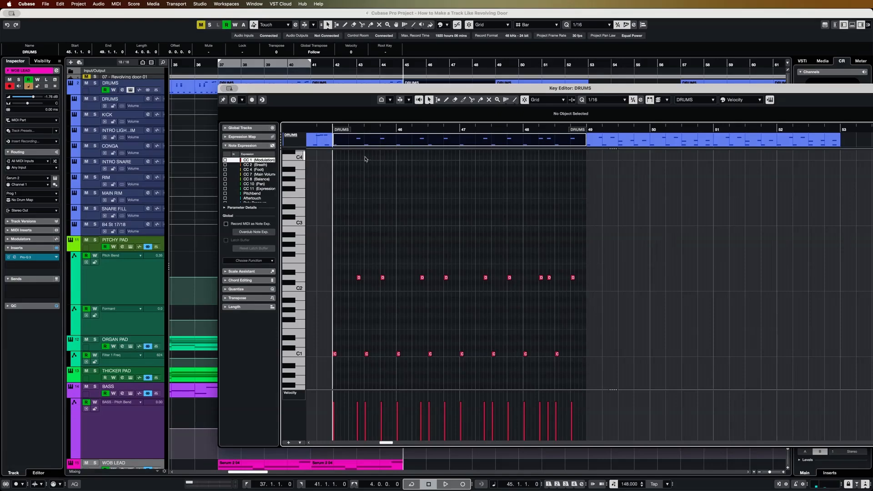
pyautogui.moveTo(381, 92); pyautogui.dragTo(358, 72)
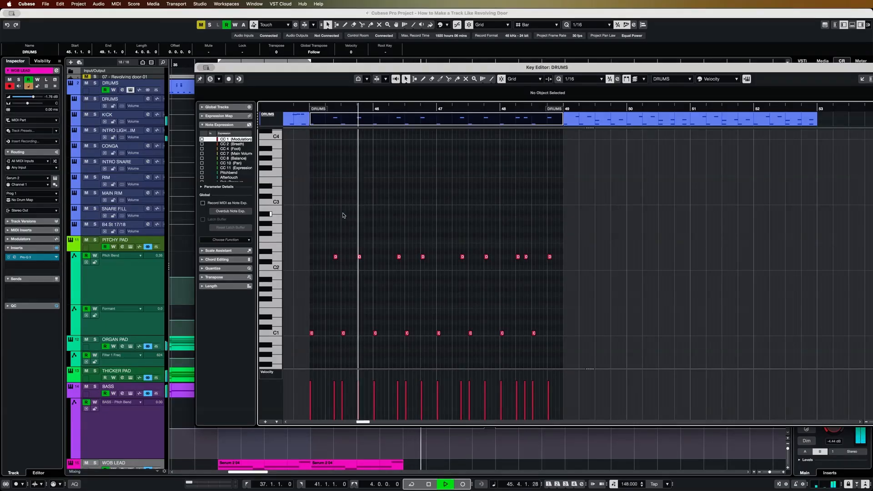
pyautogui.press('space')
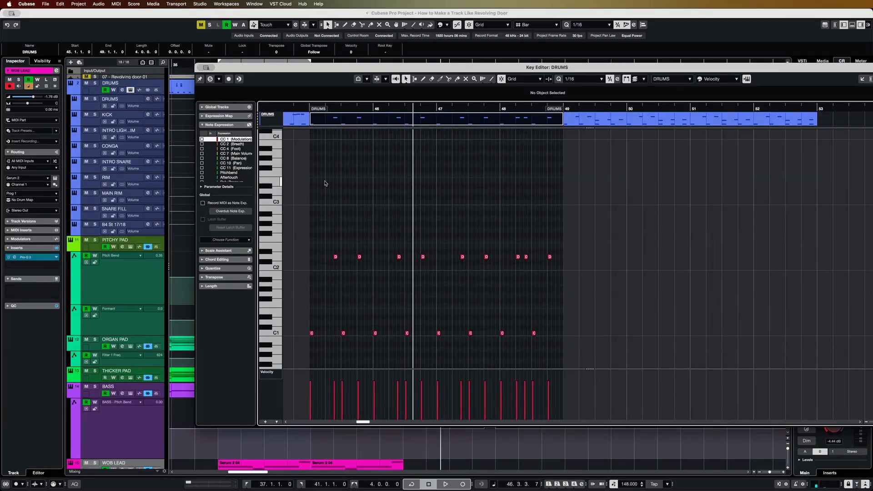
# - Replay the section from just before bar 45, close the DRUMS Key Editor and stop after the bass pitch-bend rise at bar 49
pyautogui.click(306, 109)
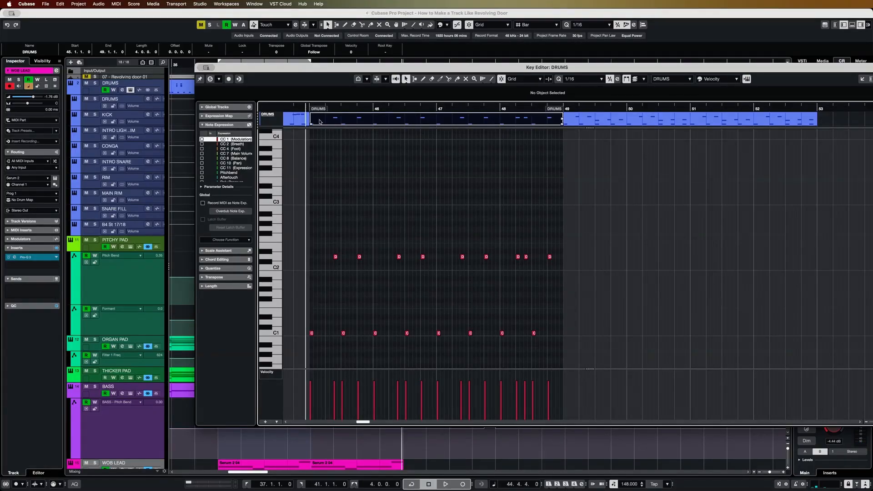
pyautogui.press('space')
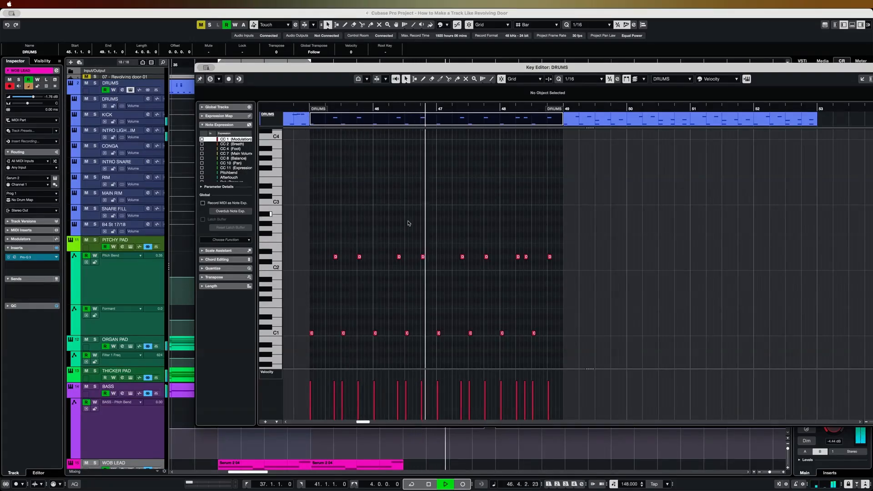
pyautogui.press('Return')
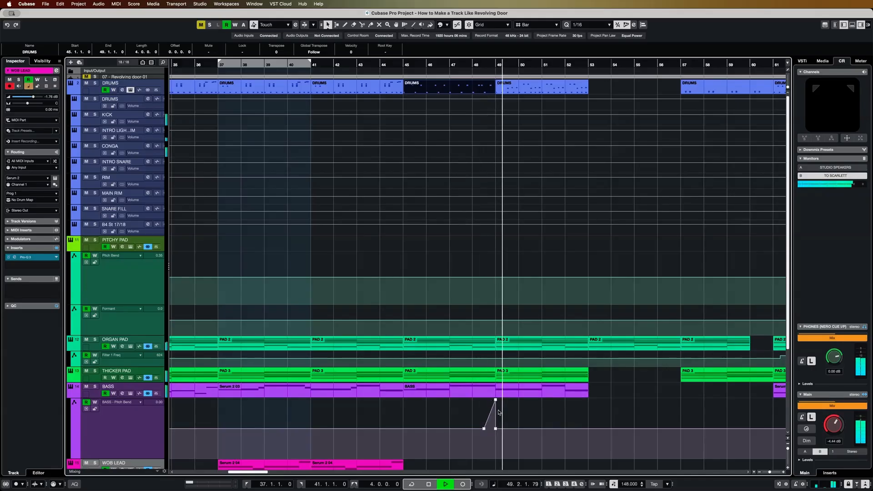
pyautogui.press('space')
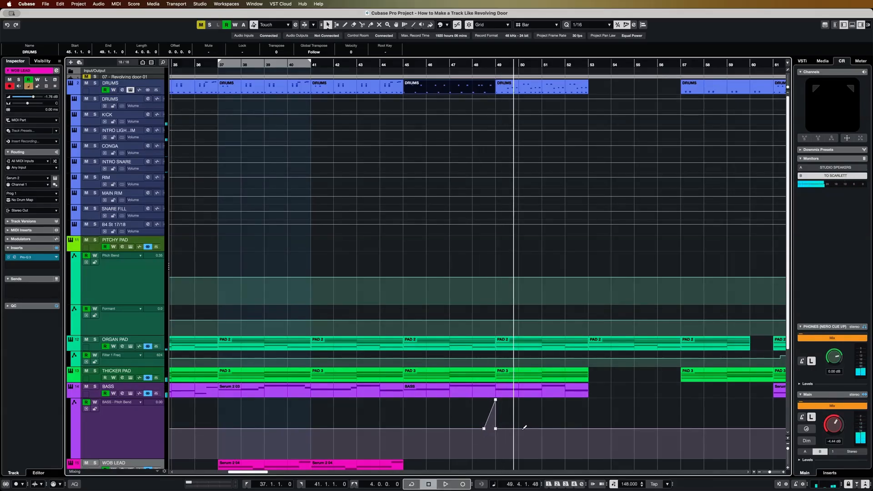
# - Examine the BASS part's notes from bar 45 in the Key Editor during playback, then close the editor
pyautogui.press('h')
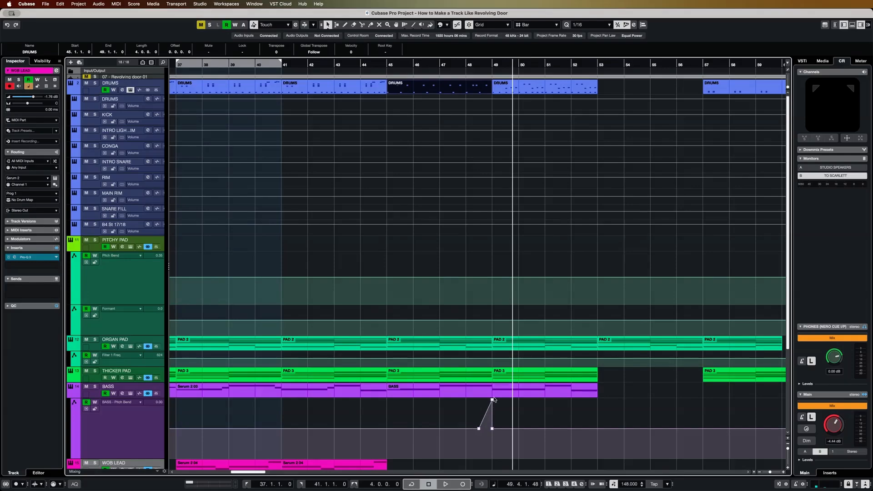
pyautogui.click(388, 71)
pyautogui.doubleClick(450, 390)
pyautogui.press('space')
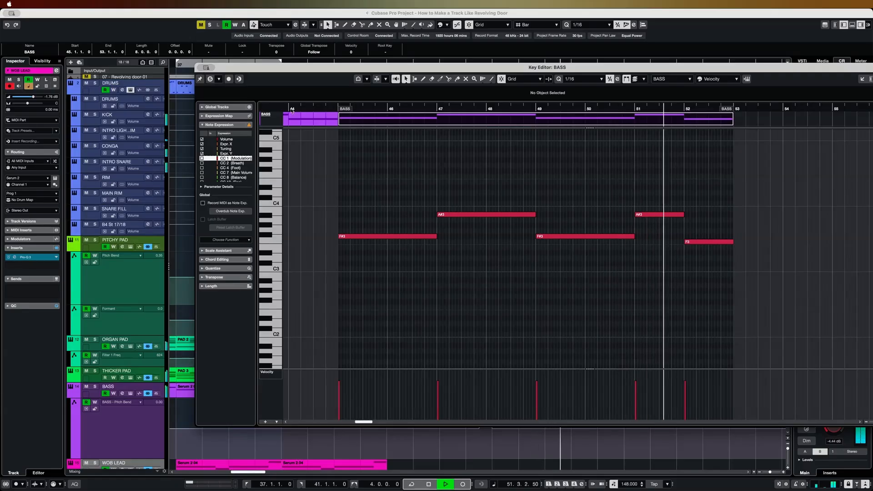
pyautogui.click(200, 69)
# - Follow playback through the breakdown from bar 53 and the re-entry of the drums, thicker pad and bass
pyautogui.hscroll(2, 643, 390)
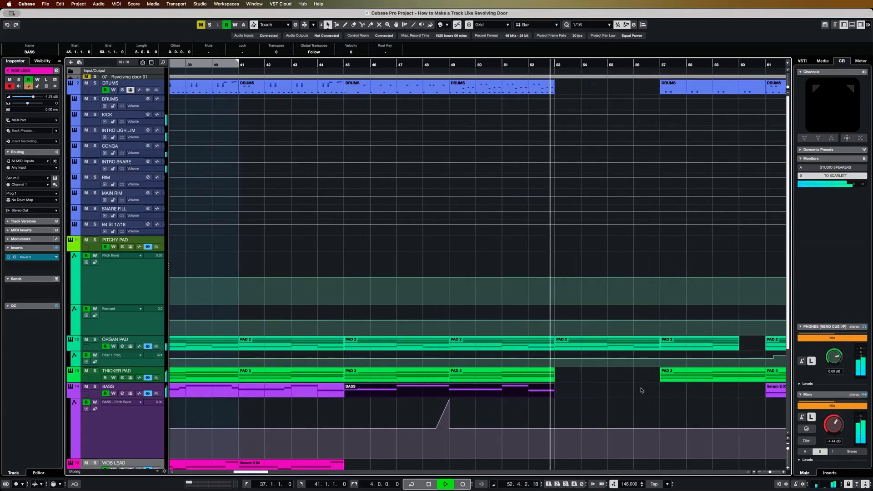
pyautogui.hscroll(1, 637, 385)
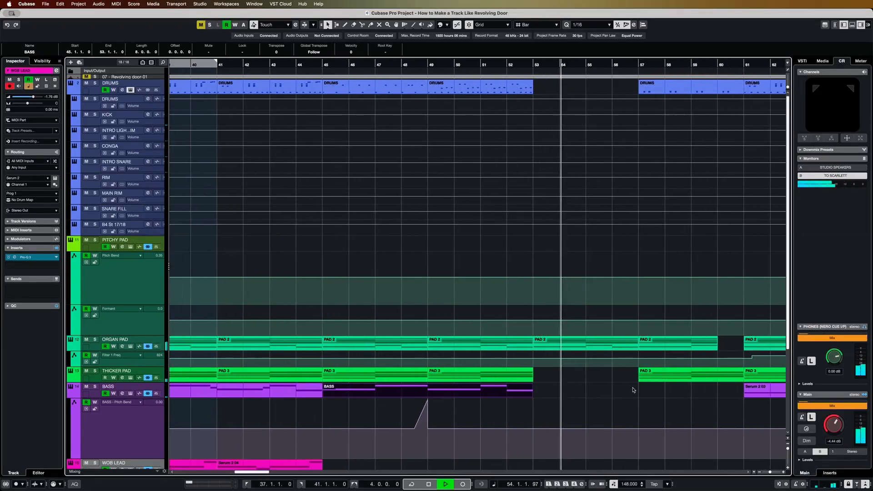
pyautogui.hscroll(1, 596, 367)
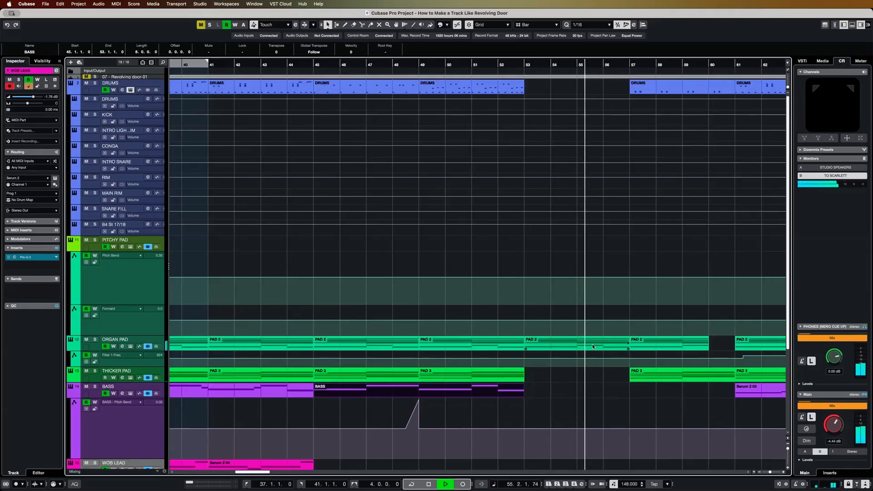
pyautogui.hscroll(2, 582, 387)
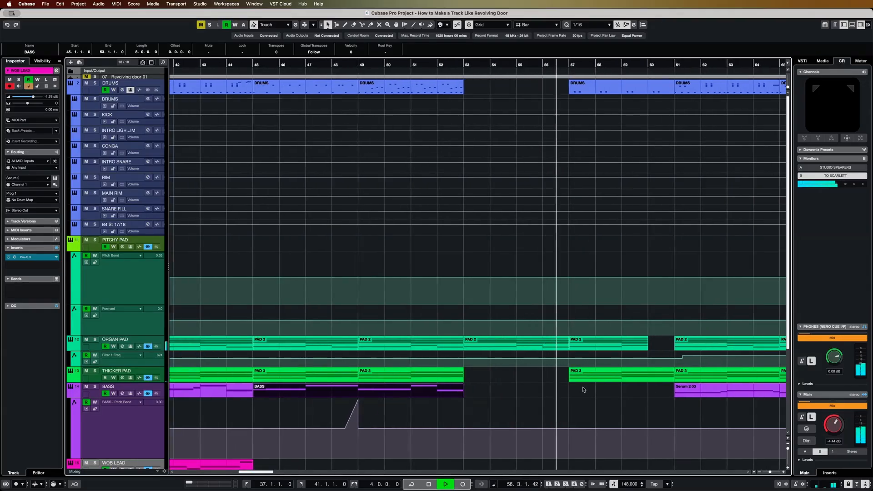
pyautogui.hscroll(3, 591, 393)
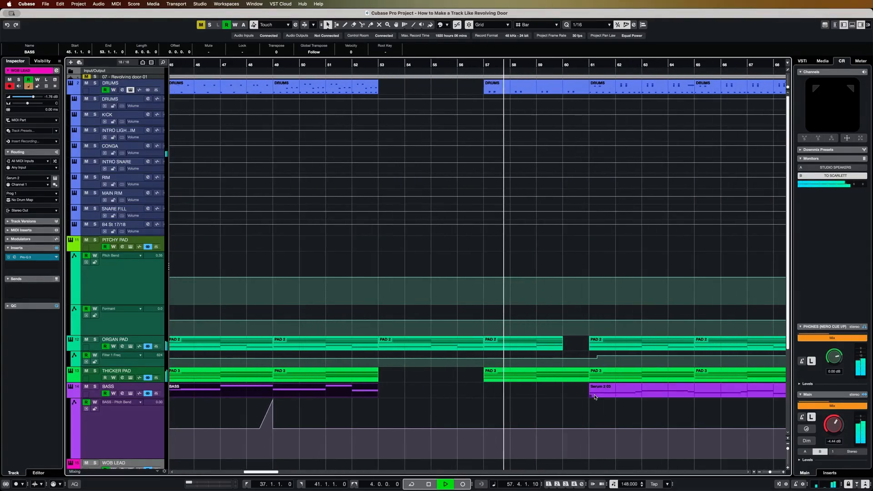
pyautogui.hscroll(2, 552, 399)
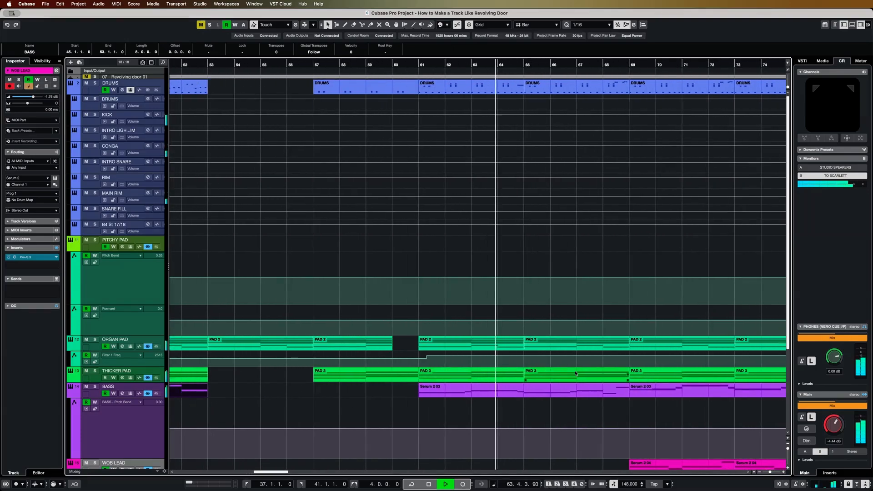
# - Follow playback through bars 64 to 68, checking the arrangement of the drums, pads and bass leading up to the WOB LEAD
pyautogui.hscroll(1, 575, 373)
pyautogui.hscroll(1, 575, 374)
pyautogui.scroll(-1, 575, 373)
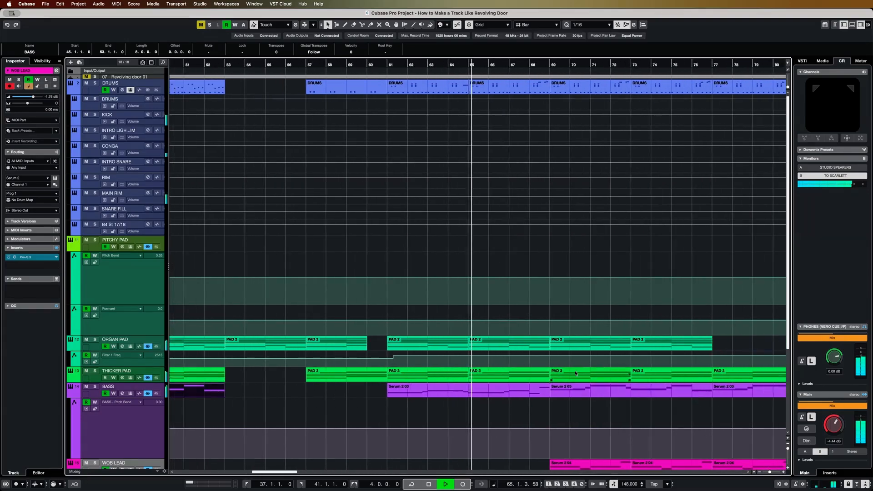
pyautogui.scroll(-1, 575, 373)
pyautogui.scroll(-2, 575, 373)
pyautogui.scroll(1, 575, 373)
pyautogui.hscroll(1, 575, 373)
pyautogui.hscroll(2, 575, 373)
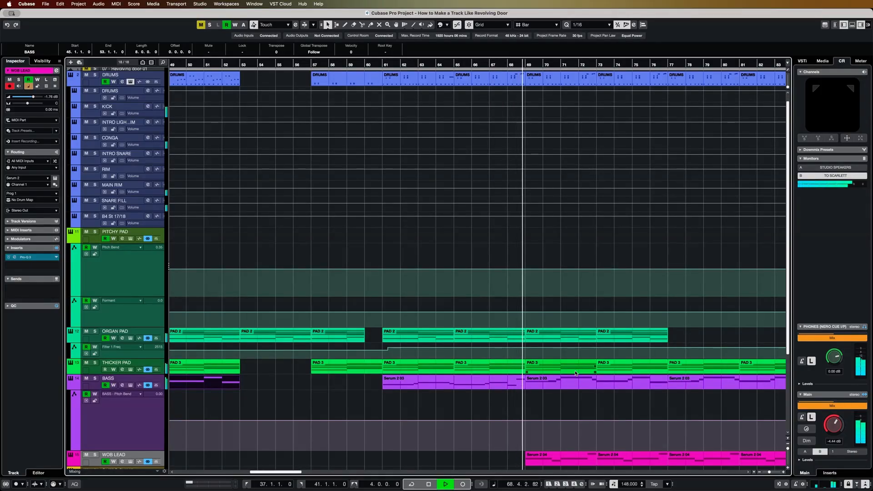
# - Follow playback from the WOB LEAD section through the ORGAN PAD gap at bar 77 into the outro, and stop after bar 104
pyautogui.hscroll(1, 584, 413)
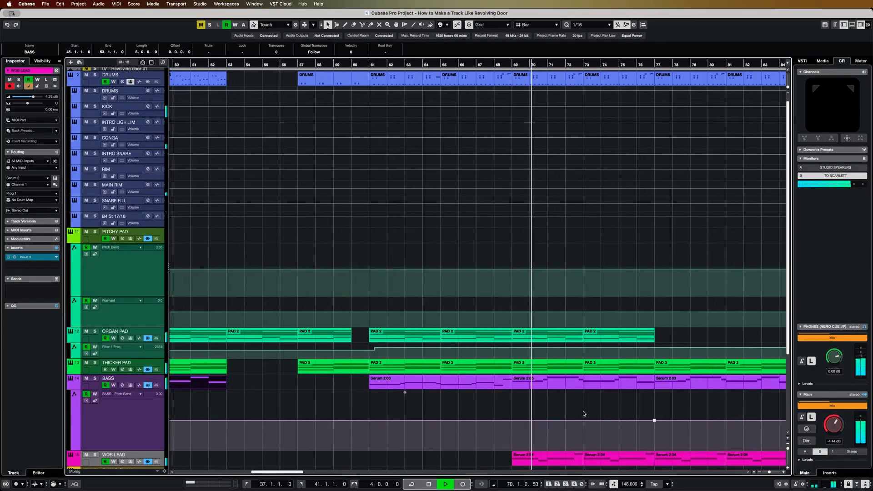
pyautogui.hscroll(10, 584, 413)
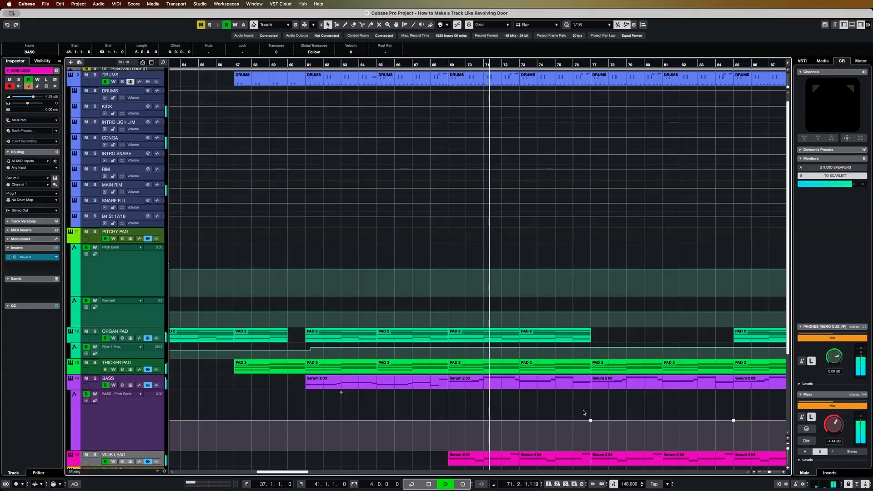
pyautogui.hscroll(6, 583, 412)
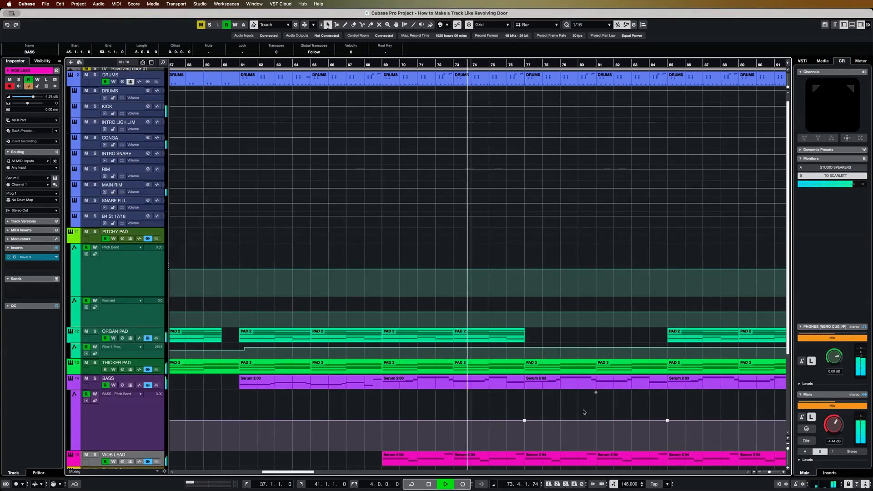
pyautogui.hscroll(5, 583, 412)
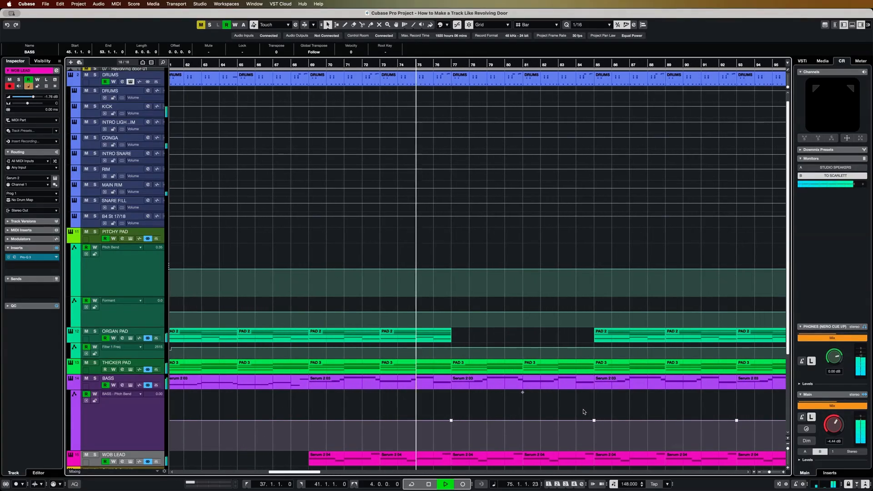
pyautogui.hscroll(1, 584, 412)
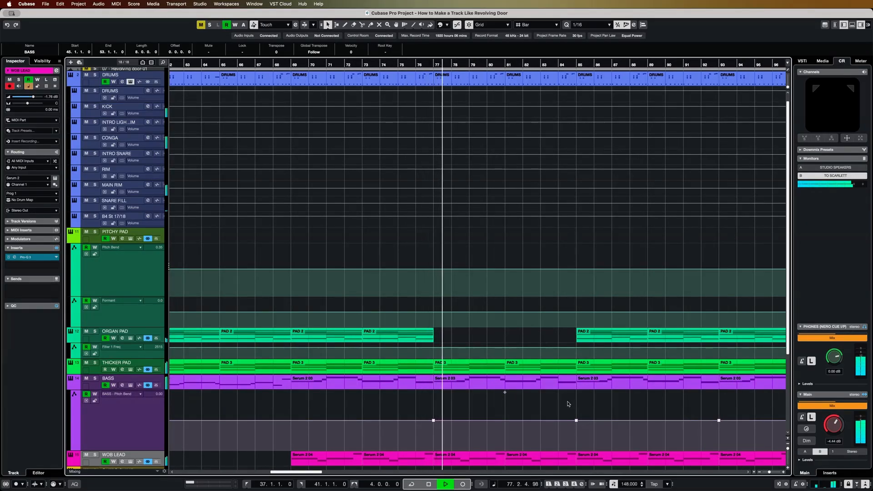
pyautogui.click(563, 362)
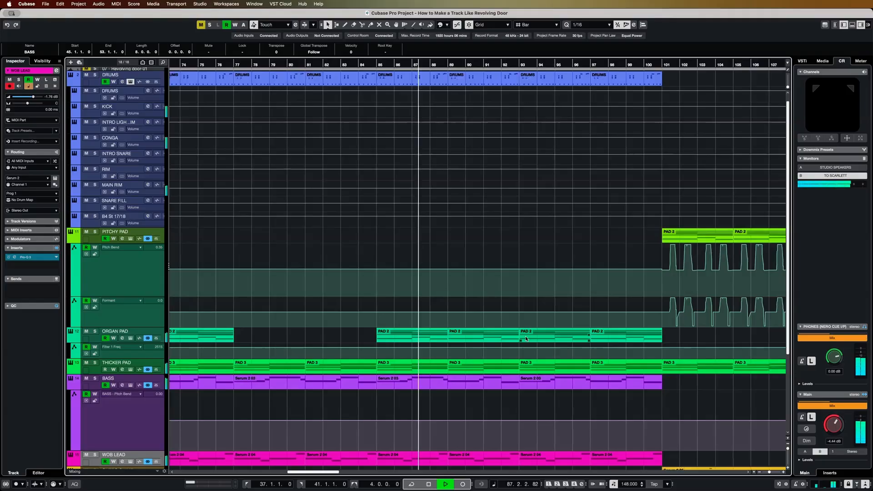
pyautogui.scroll(-2, 526, 339)
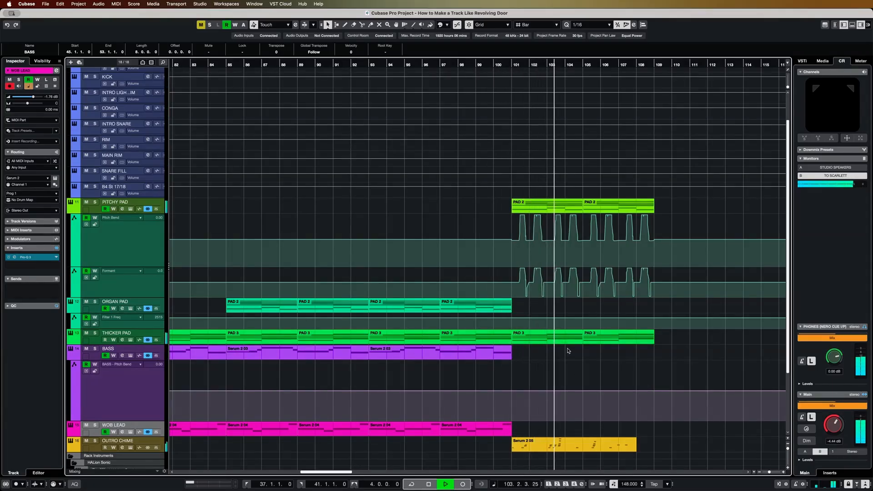
pyautogui.press('space')
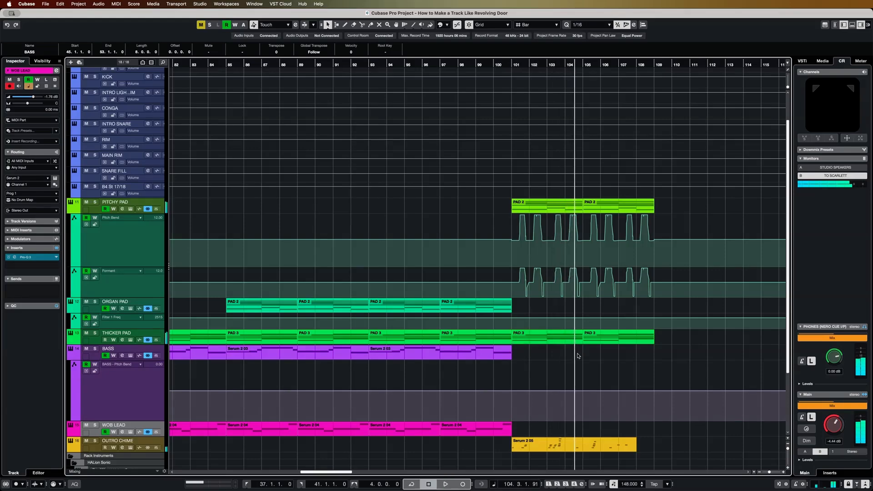
# - Point out the outro pads by selecting the PITCHY PAD track and the two THICKER PAD parts from bar 101
pyautogui.click(95, 210)
pyautogui.click(564, 337)
pyautogui.keyDown('shift'); pyautogui.click(615, 340); pyautogui.keyUp('shift')
pyautogui.scroll(-3, 563, 362)
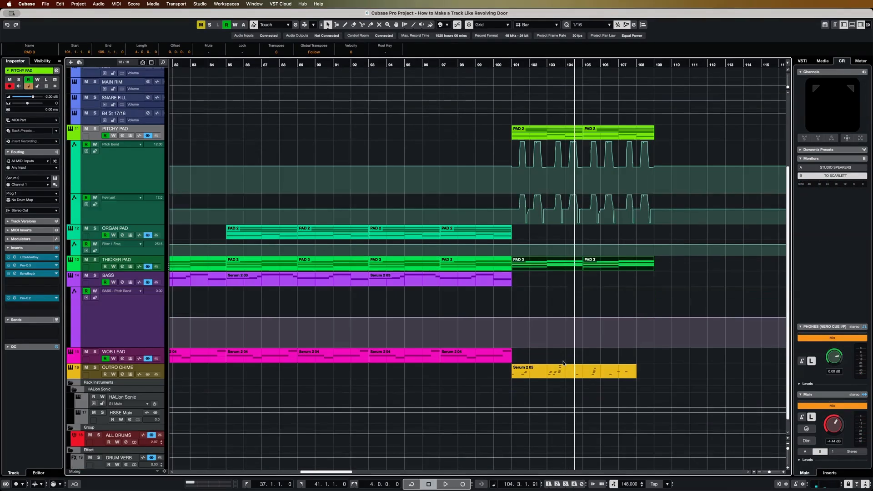
# - Solo the OUTRO CHIME track and loop its part from bar 101 to bar 108
pyautogui.scroll(-1, 564, 362)
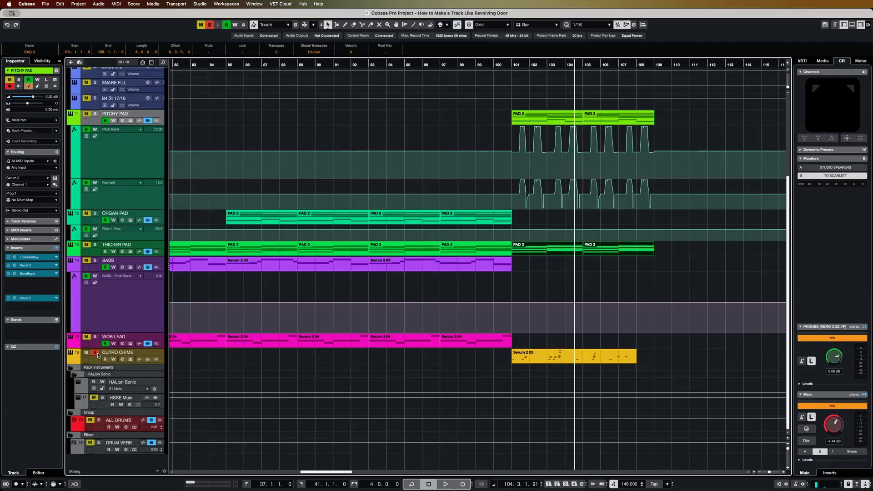
pyautogui.click(521, 365)
pyautogui.press('p')
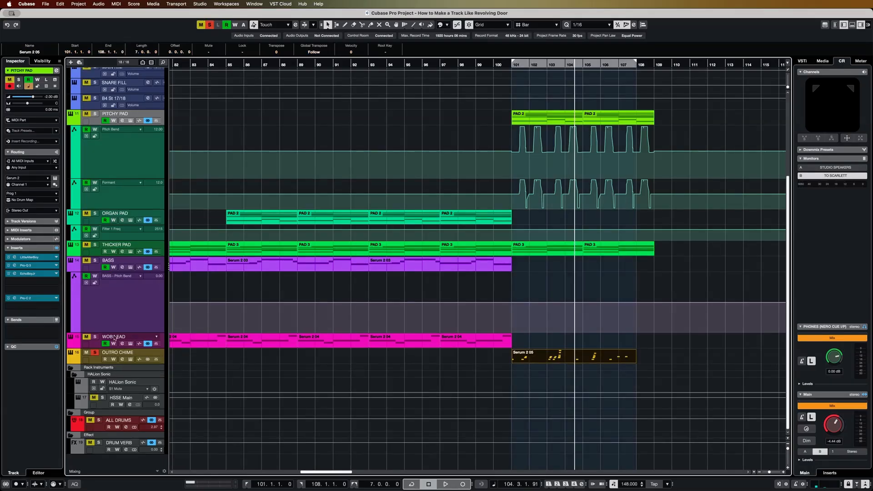
pyautogui.press('KP_Divide')
# - Examine the OUTRO CHIME's Serum 2 delay and reverb effects, and open its part in the Key Editor to review the notes
pyautogui.click(130, 359)
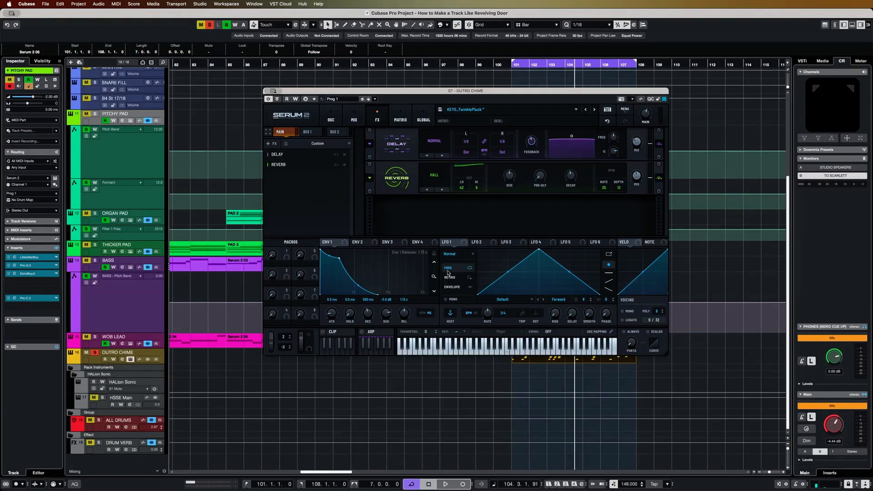
pyautogui.moveTo(524, 94); pyautogui.dragTo(501, 135)
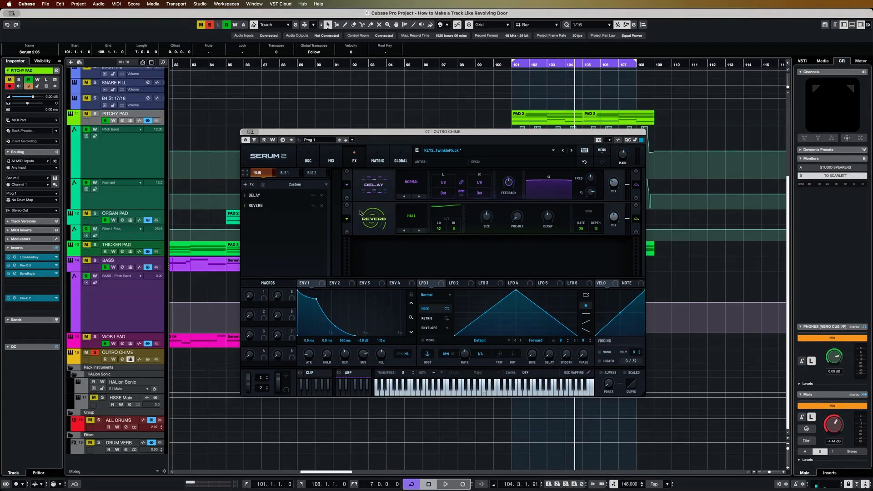
pyautogui.moveTo(336, 136); pyautogui.dragTo(299, 49)
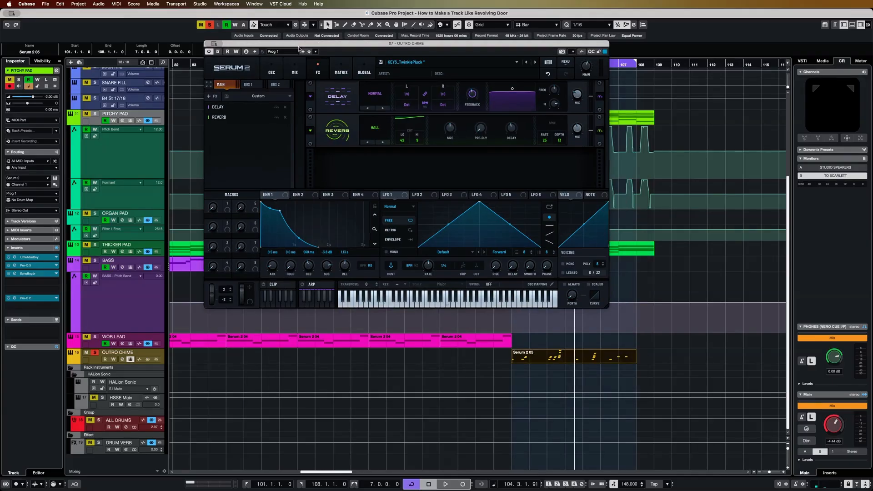
pyautogui.doubleClick(559, 352)
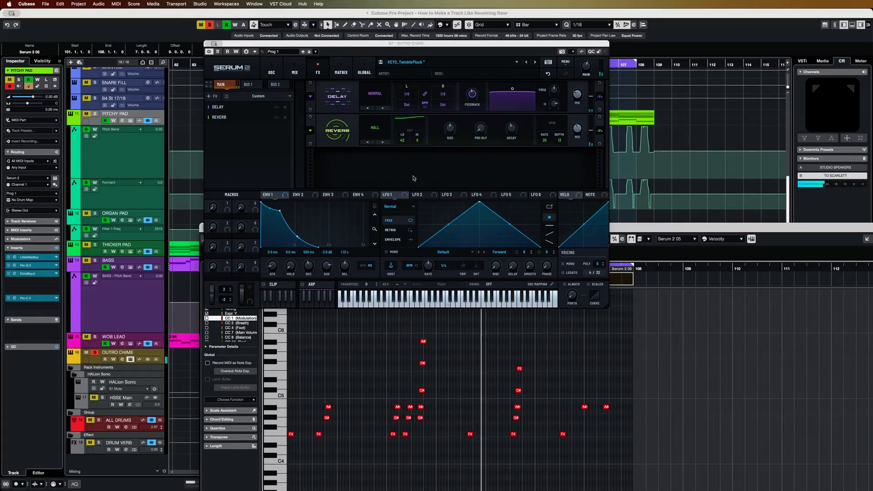
# - Unsolo the OUTRO CHIME to play it with the outro pads, and select its track
pyautogui.click(95, 353)
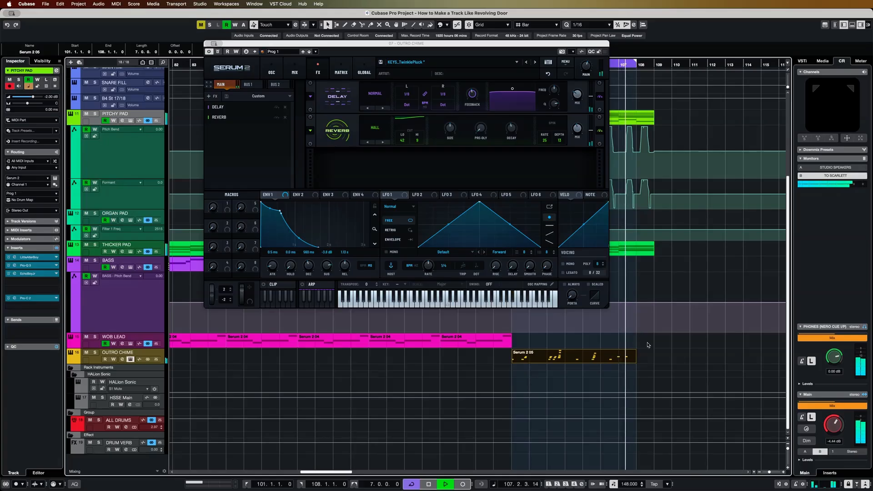
pyautogui.click(96, 362)
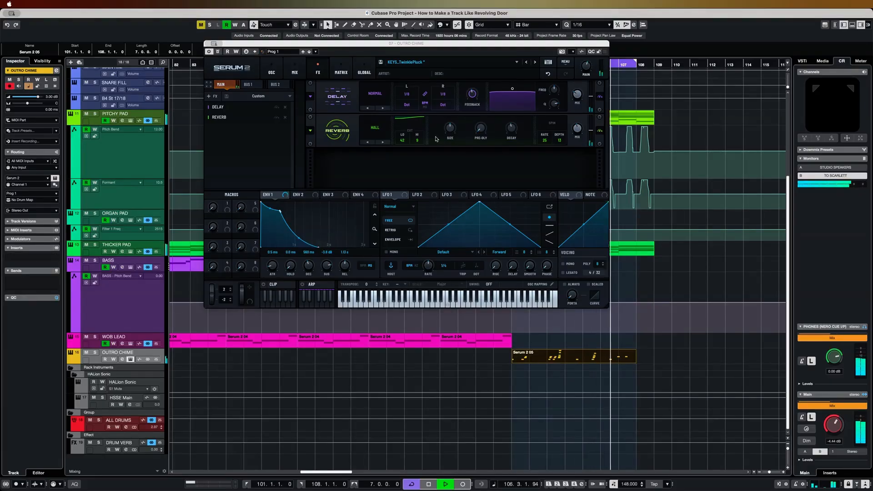
# - Close the Serum 2 window, extend the loop's end to bar 113 and stop playback after the outro fades
pyautogui.press('super+w')
pyautogui.keyDown('alt'); pyautogui.click(722, 66); pyautogui.keyUp('alt')
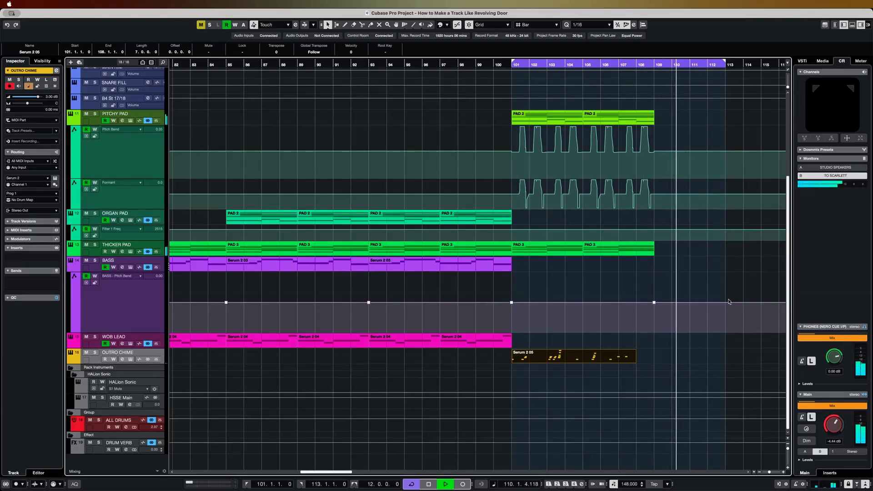
pyautogui.press('space')
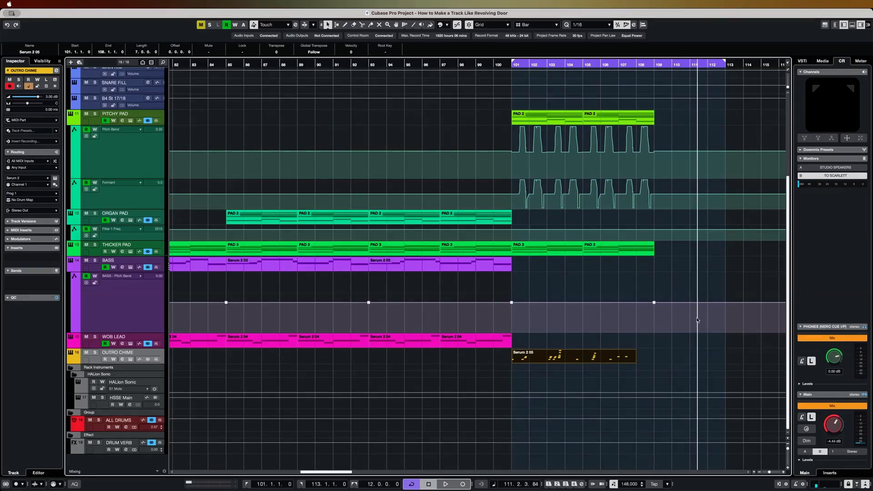